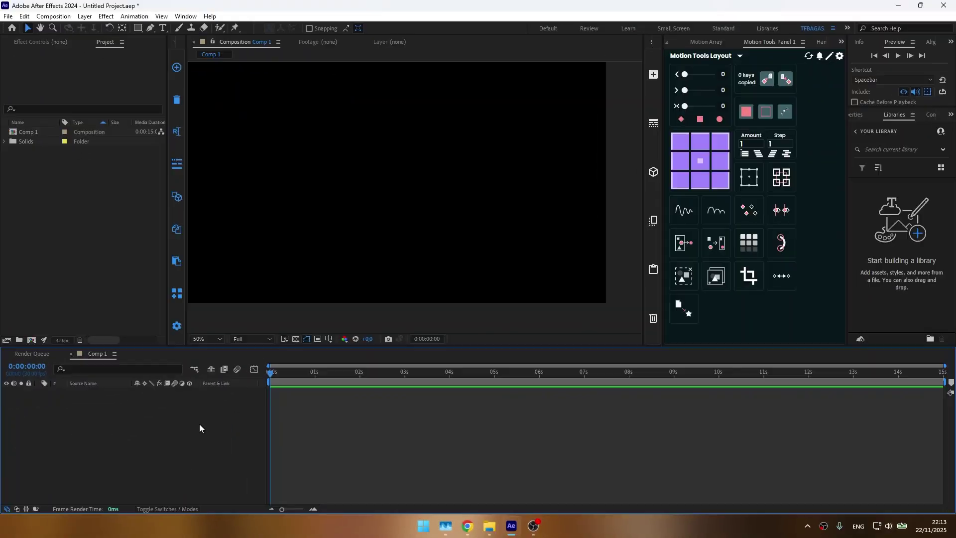
# Add a new camera layer to Comp 1 with default settings.
pyautogui.rightClick(199, 424)
pyautogui.moveTo(269, 299)
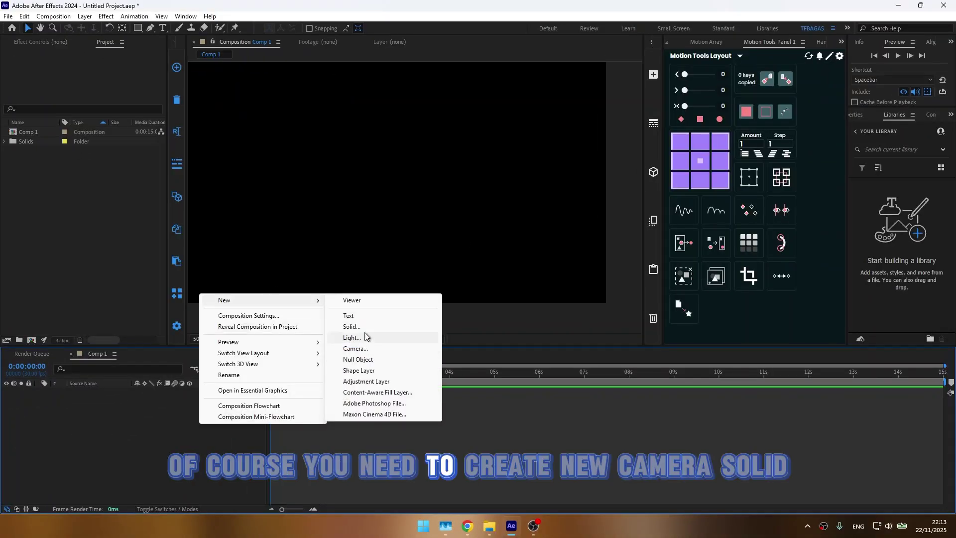
pyautogui.click(371, 347)
pyautogui.click(503, 444)
# Add a new black solid layer to the composition.
pyautogui.rightClick(245, 424)
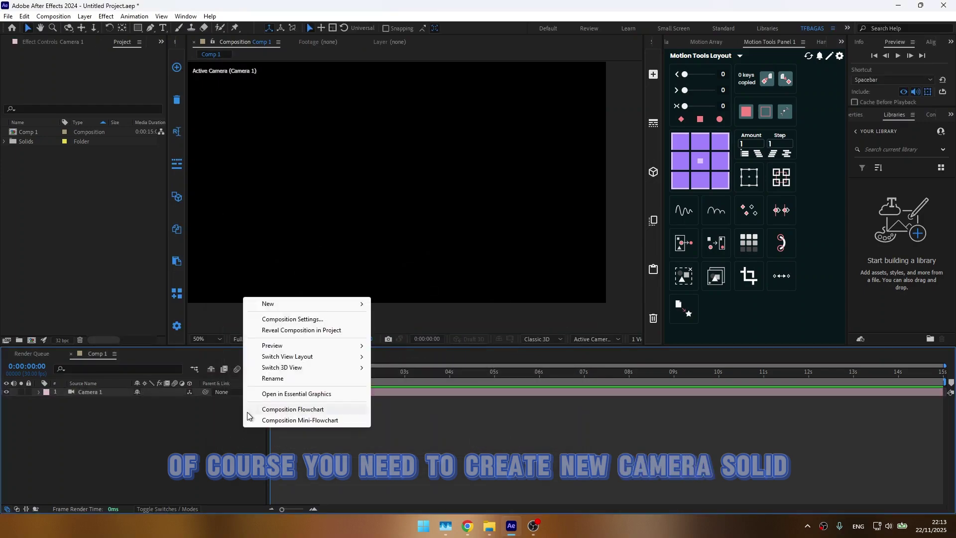
pyautogui.moveTo(365, 303)
pyautogui.click(421, 327)
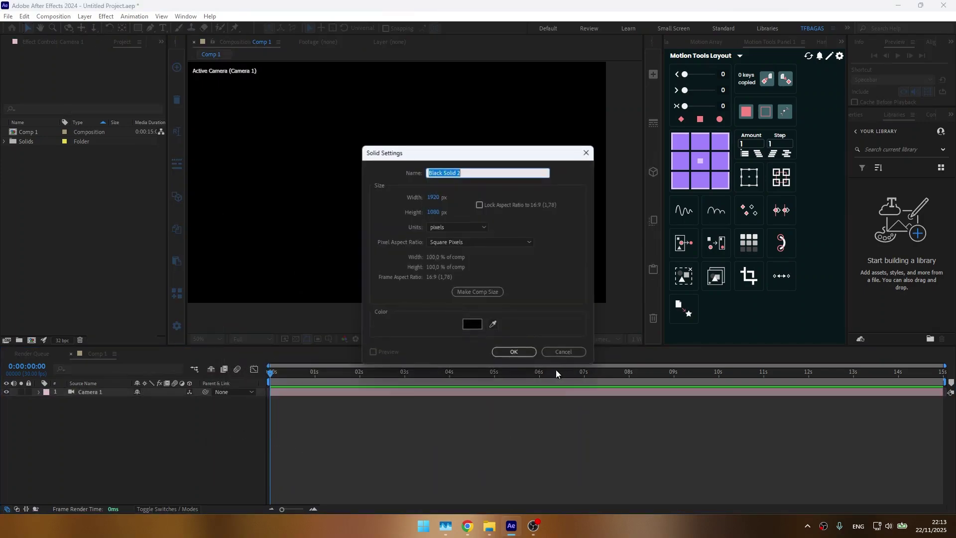
pyautogui.click(521, 355)
# Apply the Element effect to the black solid through effect search.
pyautogui.hotkey('ctrl', 'space')
pyautogui.write('ele')
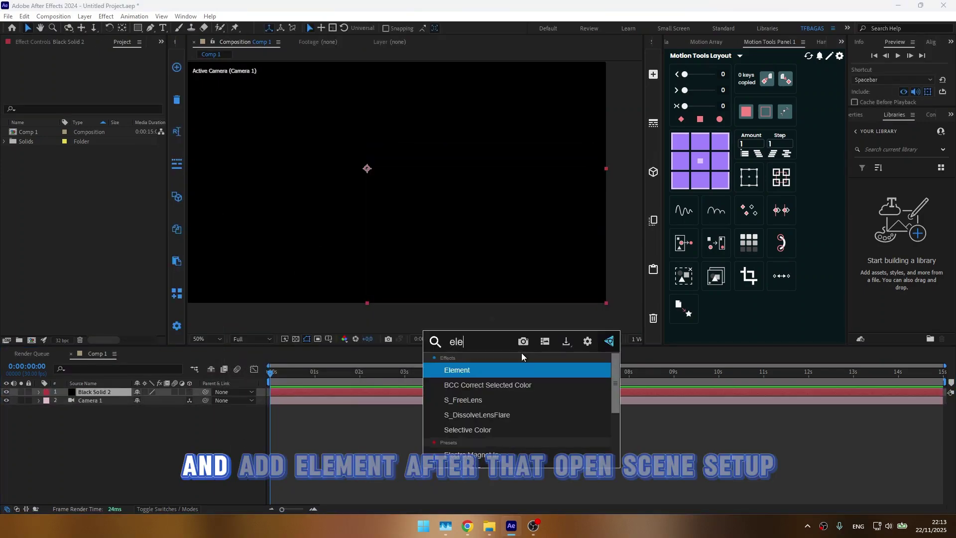
pyautogui.press('Return')
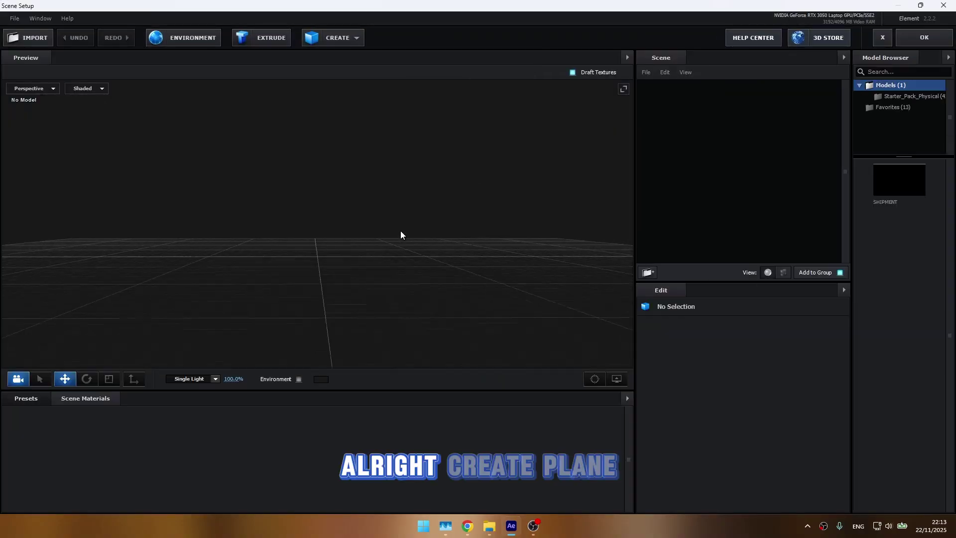
# Add a plane to the Element scene and scale it up to 859%.
pyautogui.click(334, 38)
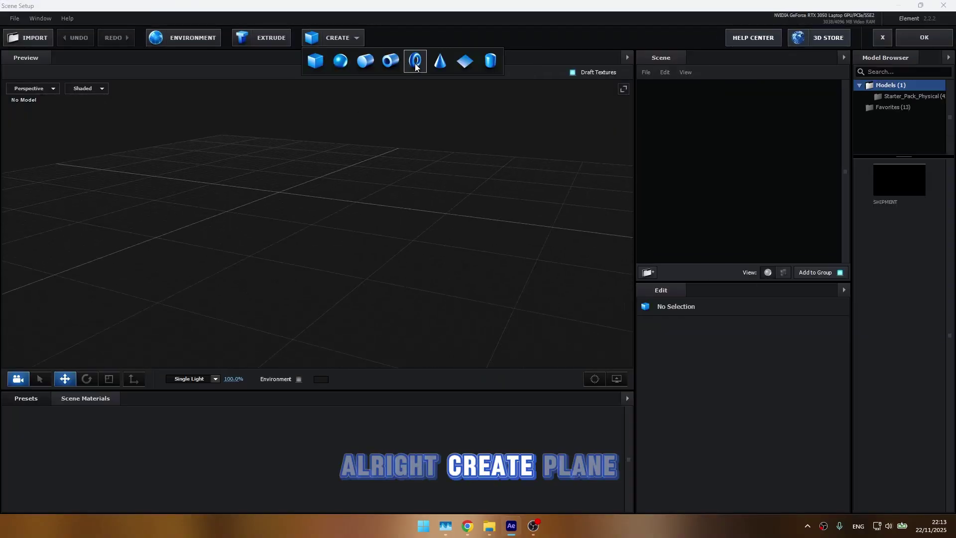
pyautogui.click(465, 61)
pyautogui.moveTo(730, 416); pyautogui.dragTo(927, 312)
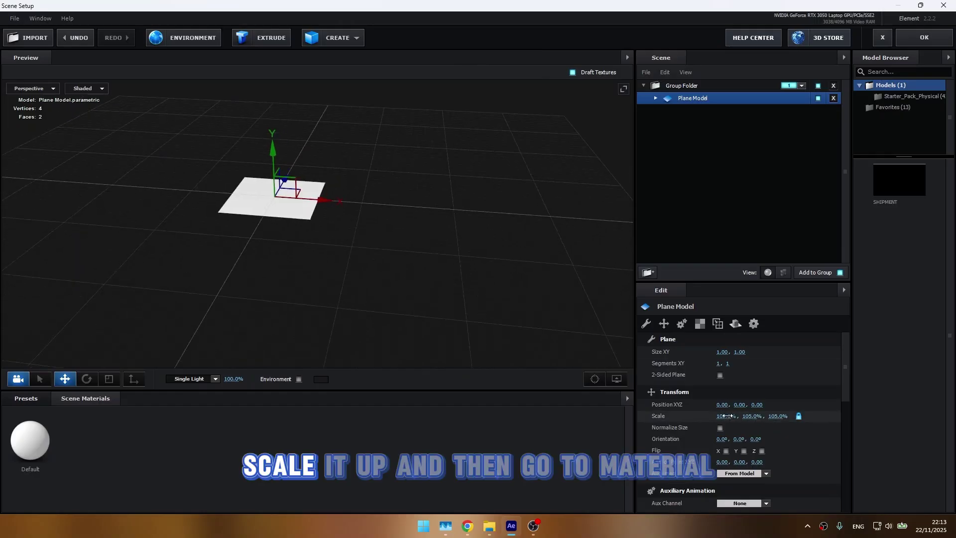
# Load Wet Mud_Albedo as the diffuse texture of the plane's Default material.
pyautogui.scroll(-5, 502, 207)
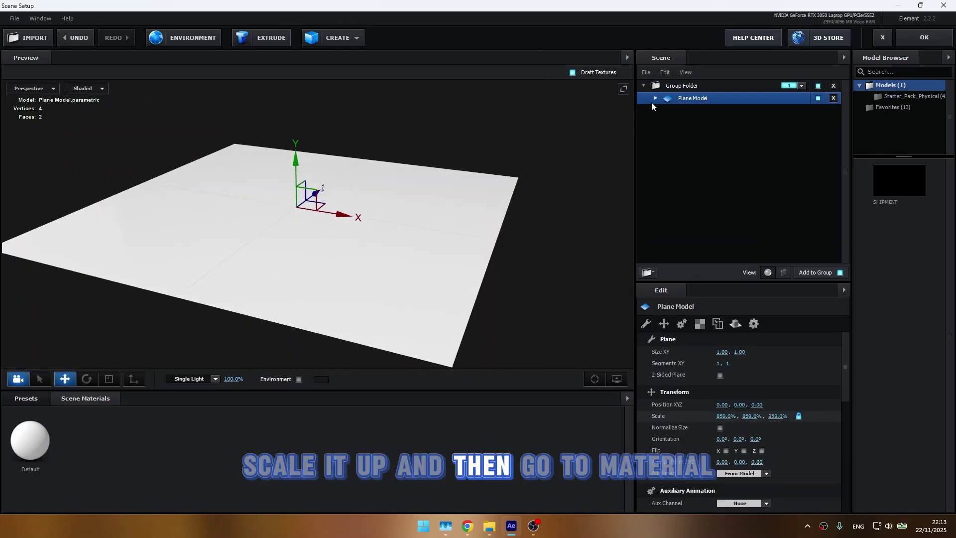
pyautogui.click(655, 99)
pyautogui.click(675, 111)
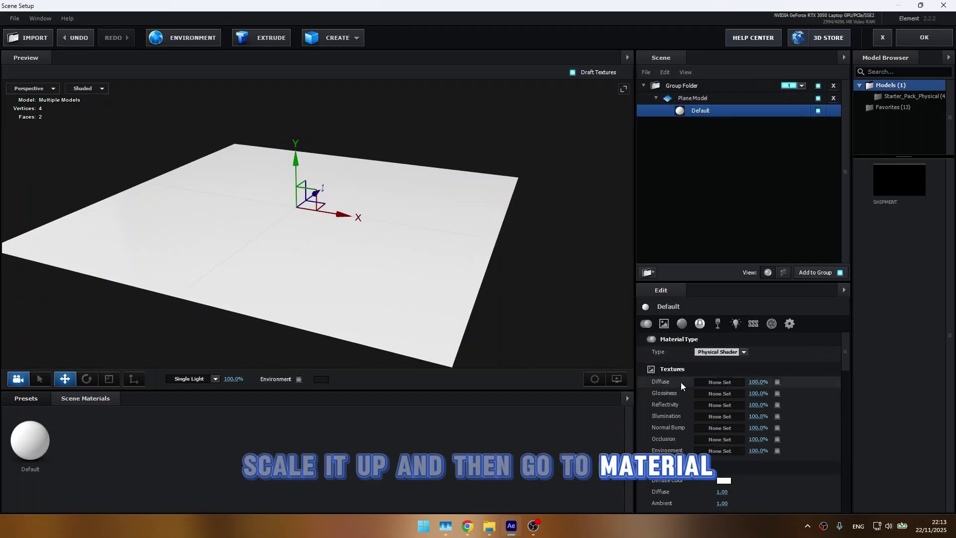
pyautogui.click(705, 381)
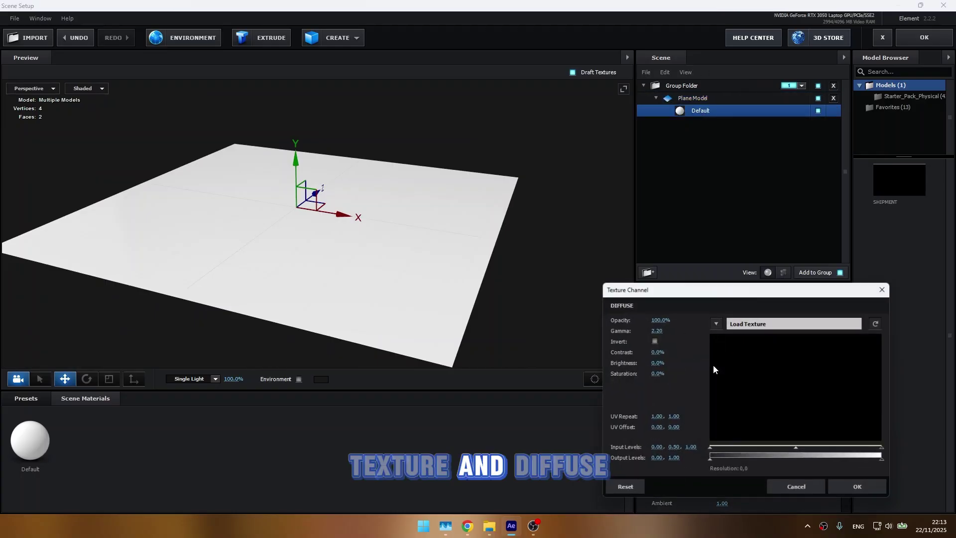
pyautogui.click(738, 321)
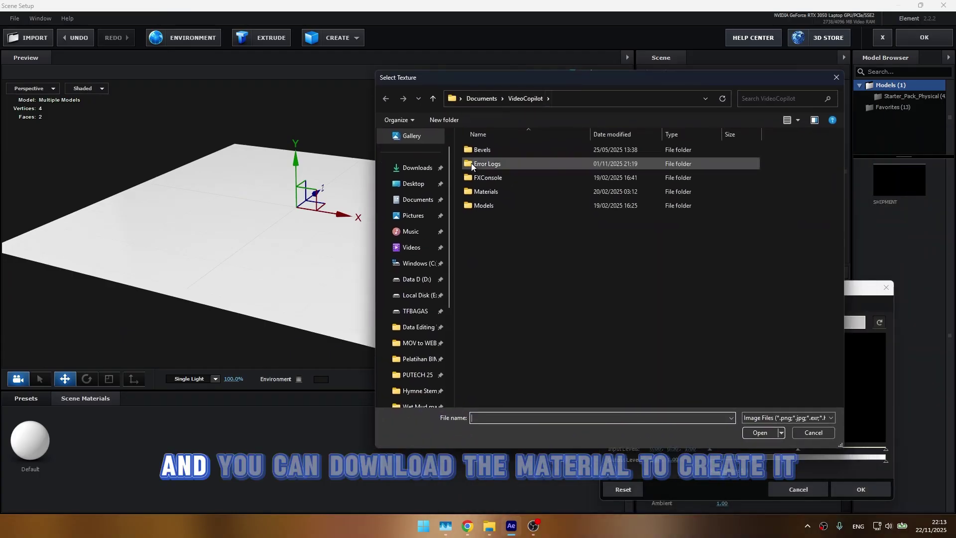
pyautogui.scroll(-3, 413, 224)
pyautogui.click(423, 311)
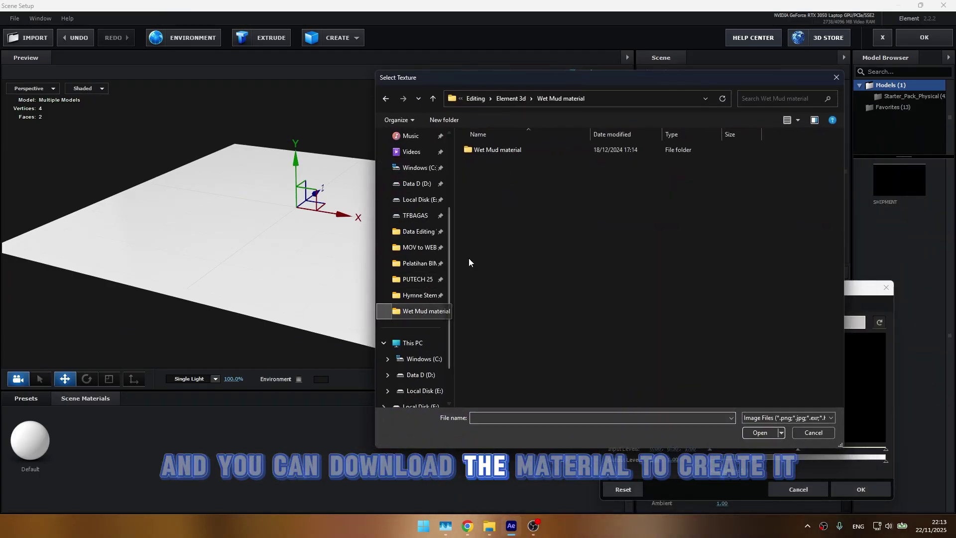
pyautogui.doubleClick(531, 147)
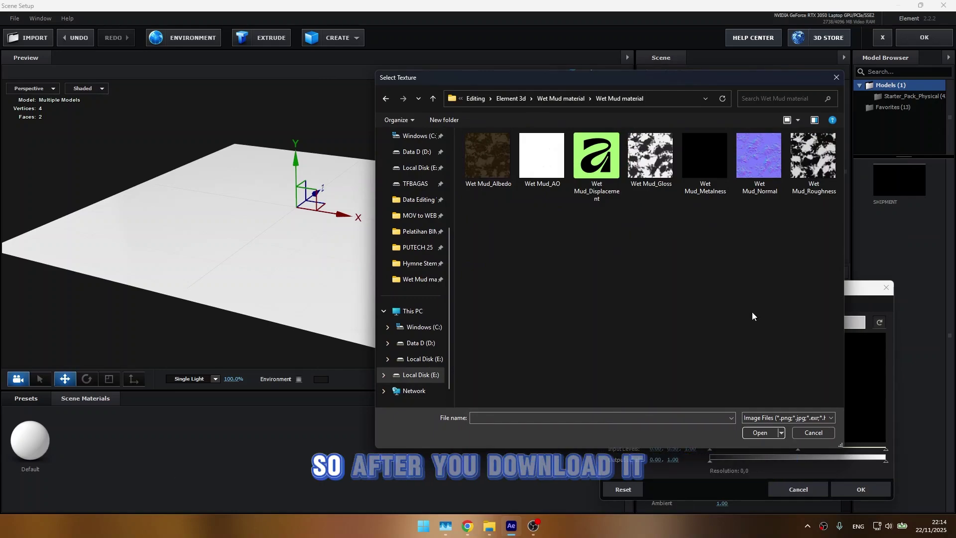
pyautogui.moveTo(581, 83); pyautogui.dragTo(478, 47)
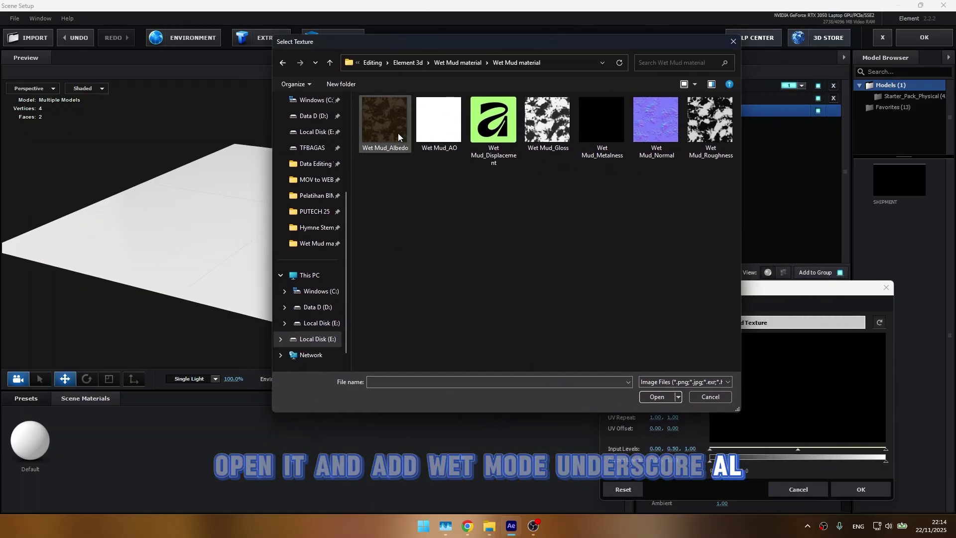
pyautogui.doubleClick(393, 133)
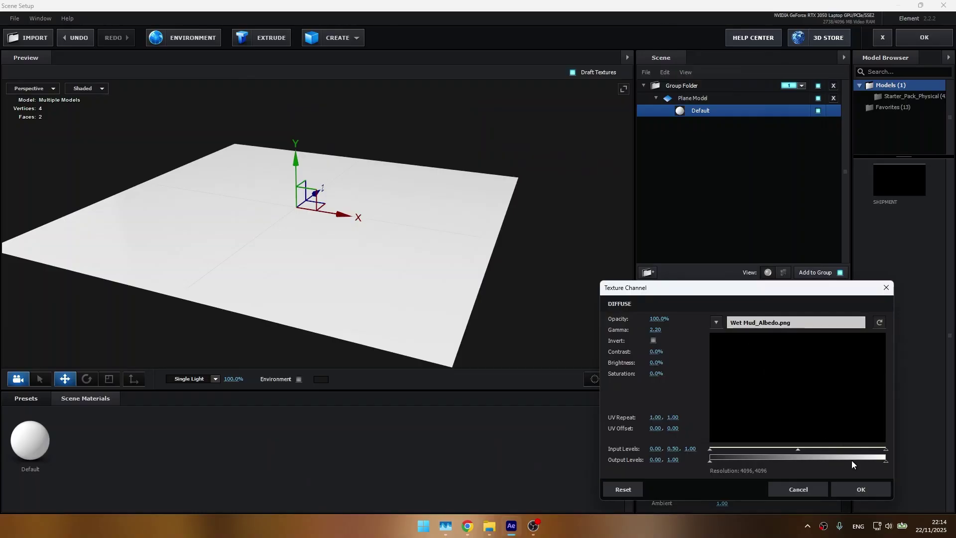
pyautogui.click(858, 488)
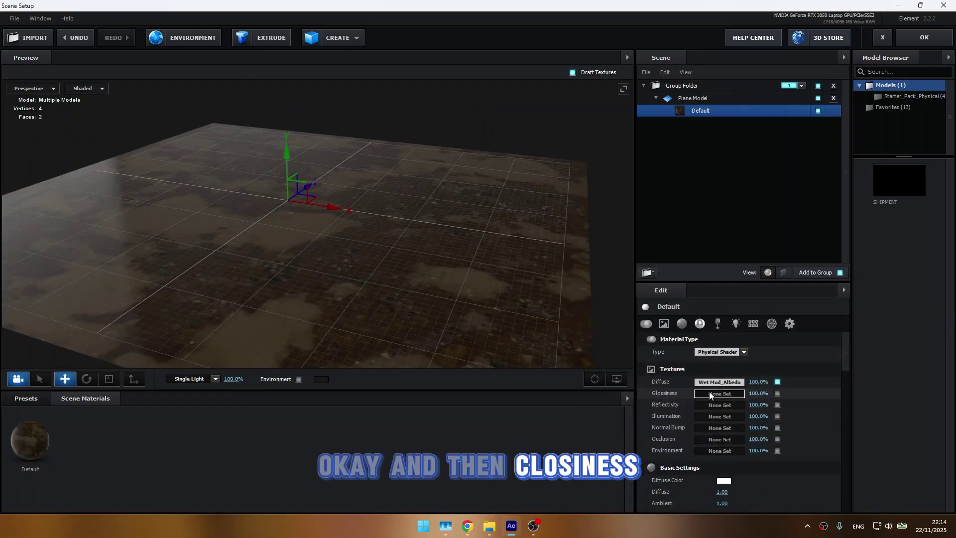
# Load Wet Mud_Gloss as the material's glossiness texture.
pyautogui.click(709, 391)
pyautogui.click(748, 333)
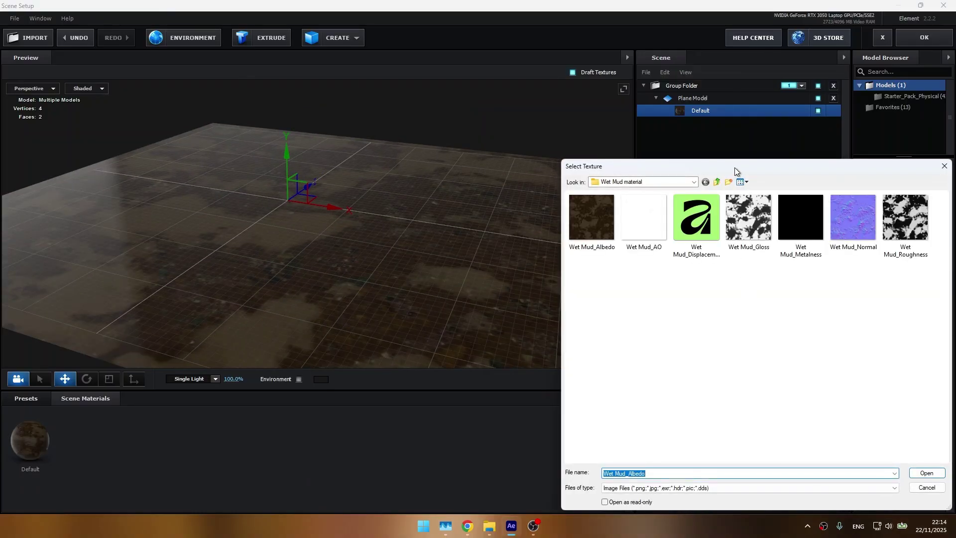
pyautogui.moveTo(735, 169); pyautogui.dragTo(569, 148)
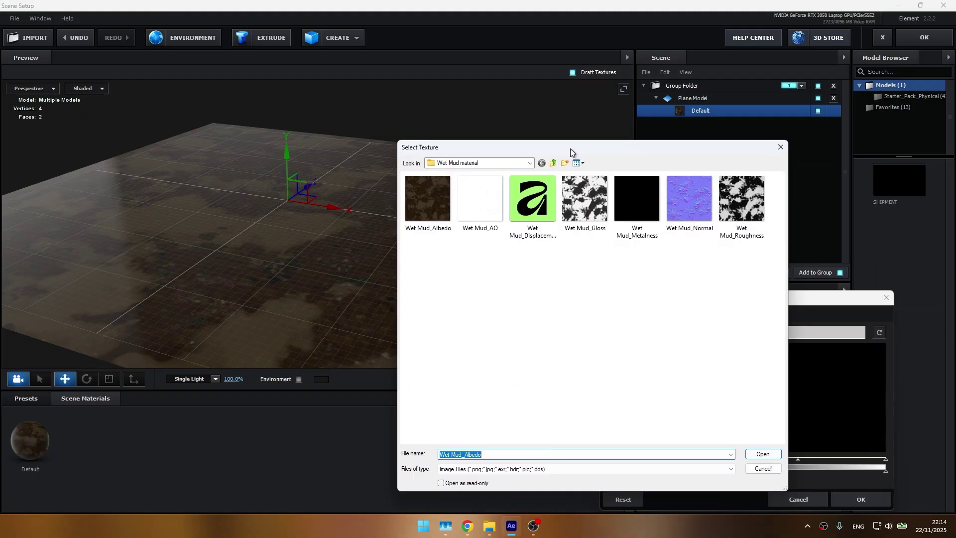
pyautogui.doubleClick(590, 236)
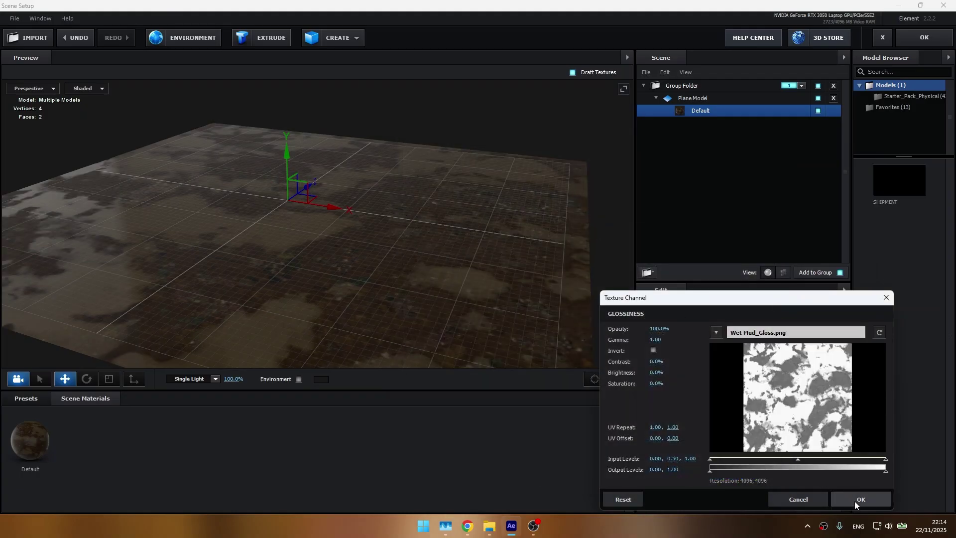
pyautogui.click(854, 501)
# Load Wet Mud_Normal as the material's normal bump texture.
pyautogui.click(710, 428)
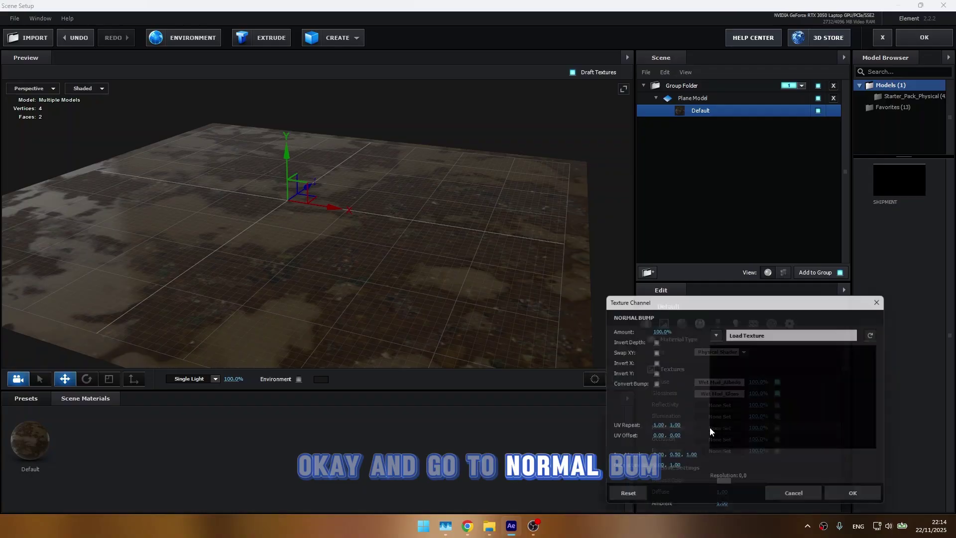
pyautogui.click(769, 336)
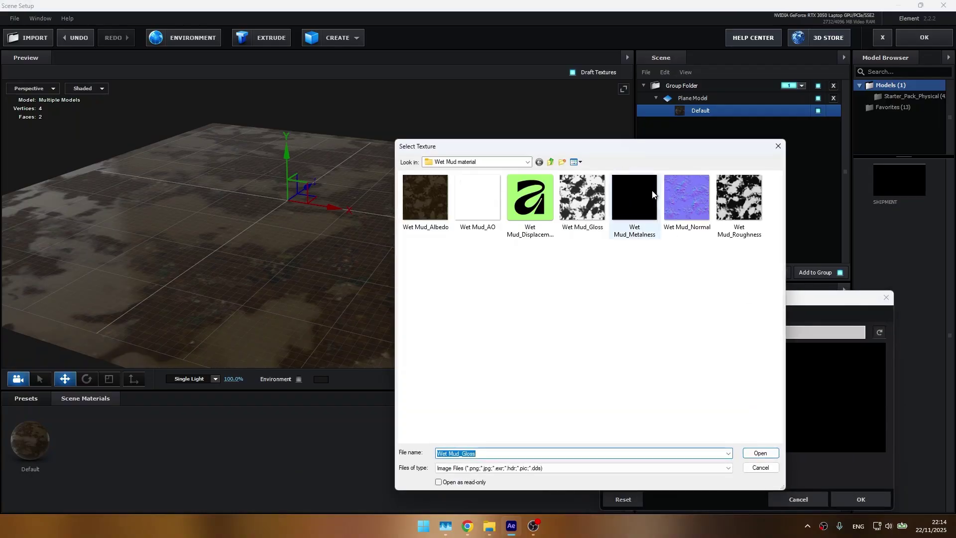
pyautogui.doubleClick(692, 212)
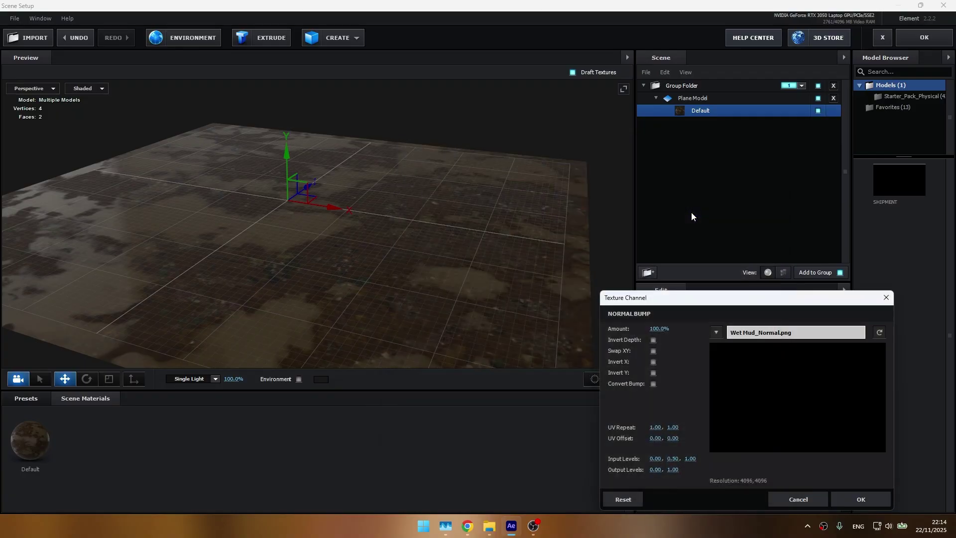
pyautogui.click(861, 499)
pyautogui.moveTo(437, 280)
pyautogui.mouseDown()
pyautogui.moveTo(370, 226)
pyautogui.moveTo(424, 208)
pyautogui.mouseUp()
# Load Wet Mud_Roughness as the illumination texture, undoing a mistaken occlusion load.
pyautogui.click(723, 440)
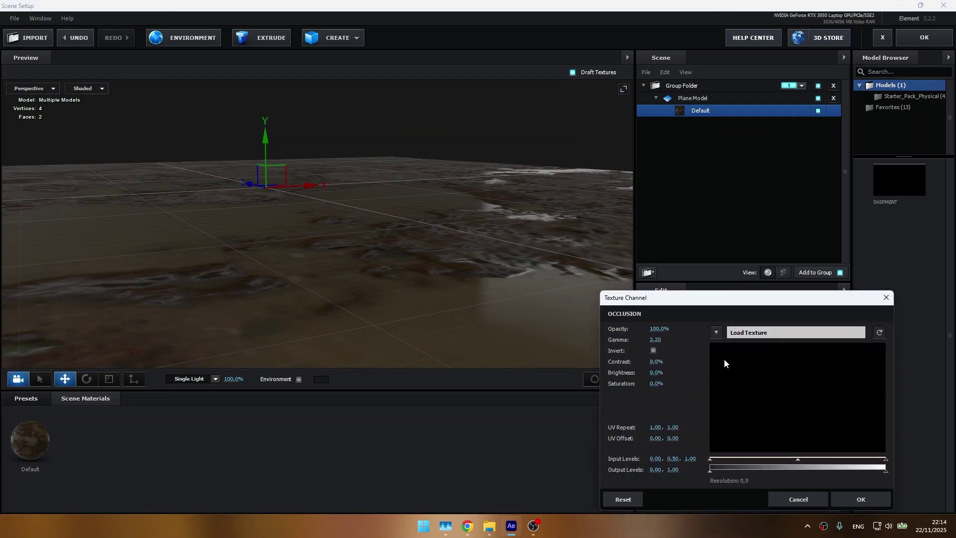
pyautogui.click(749, 332)
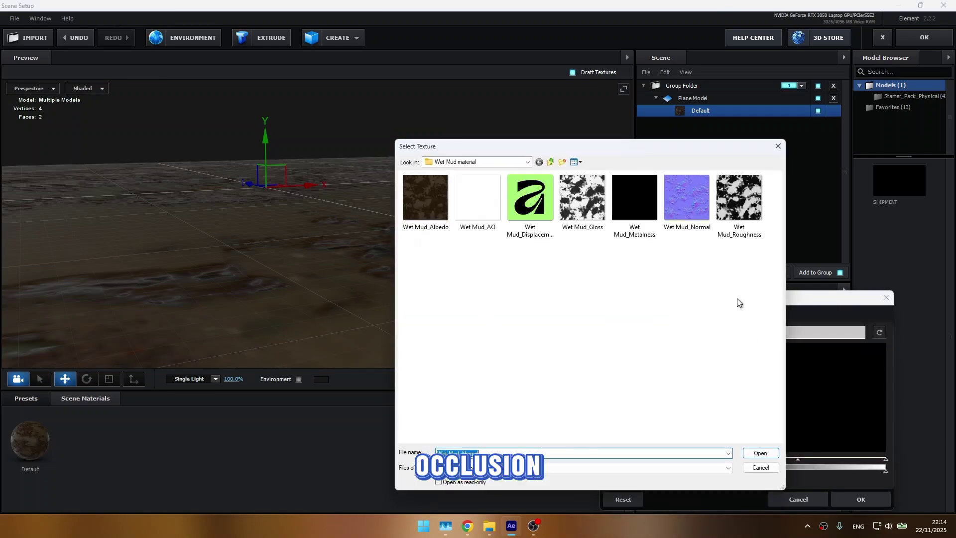
pyautogui.doubleClick(736, 208)
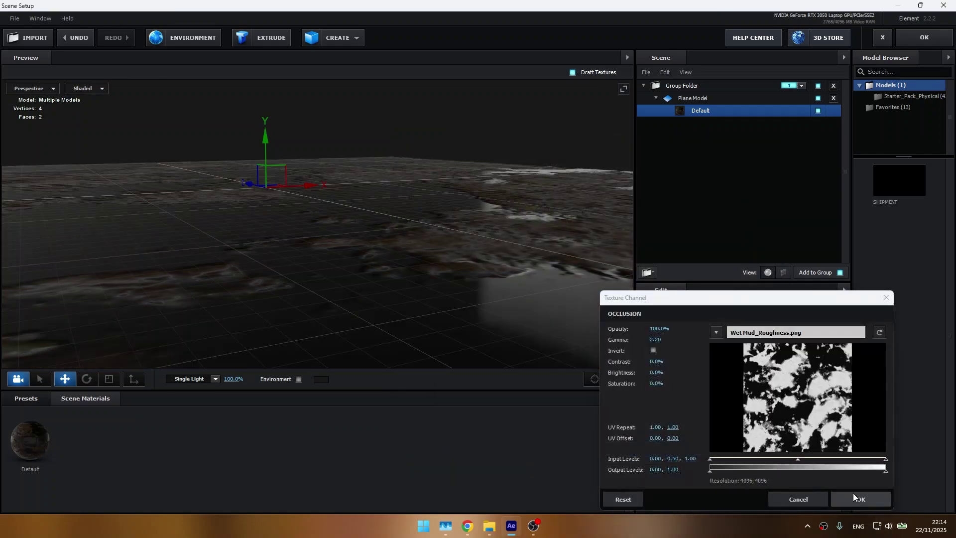
pyautogui.click(853, 497)
pyautogui.moveTo(420, 198); pyautogui.dragTo(627, 343)
pyautogui.hotkey('ctrl', 'z')
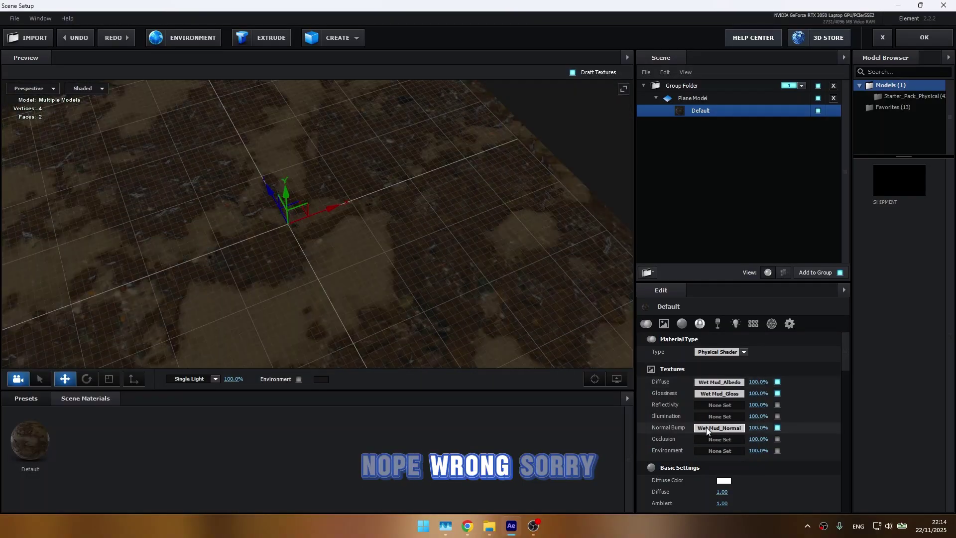
pyautogui.click(722, 419)
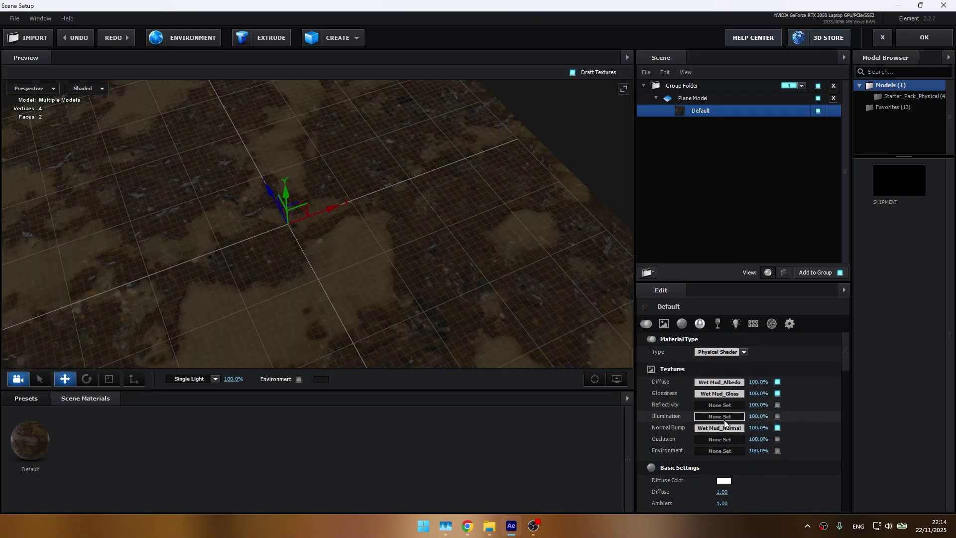
pyautogui.click(761, 333)
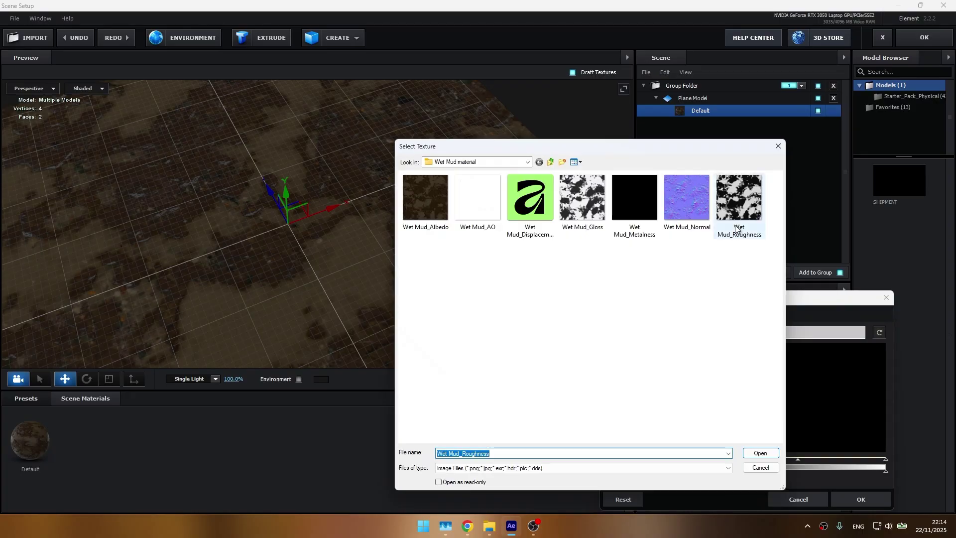
pyautogui.doubleClick(735, 227)
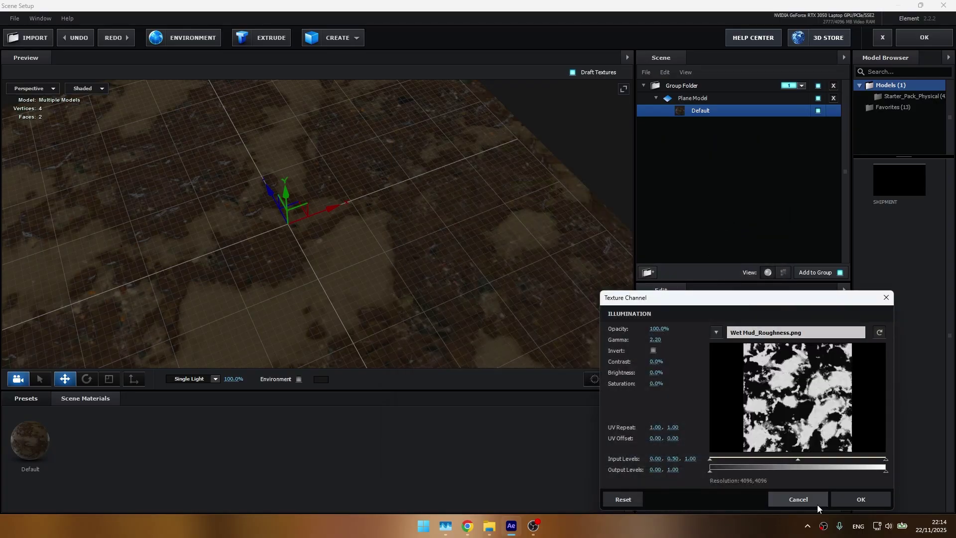
pyautogui.click(850, 504)
pyautogui.moveTo(533, 256)
pyautogui.mouseDown()
pyautogui.moveTo(447, 235)
pyautogui.moveTo(487, 213)
pyautogui.moveTo(484, 186)
pyautogui.mouseUp()
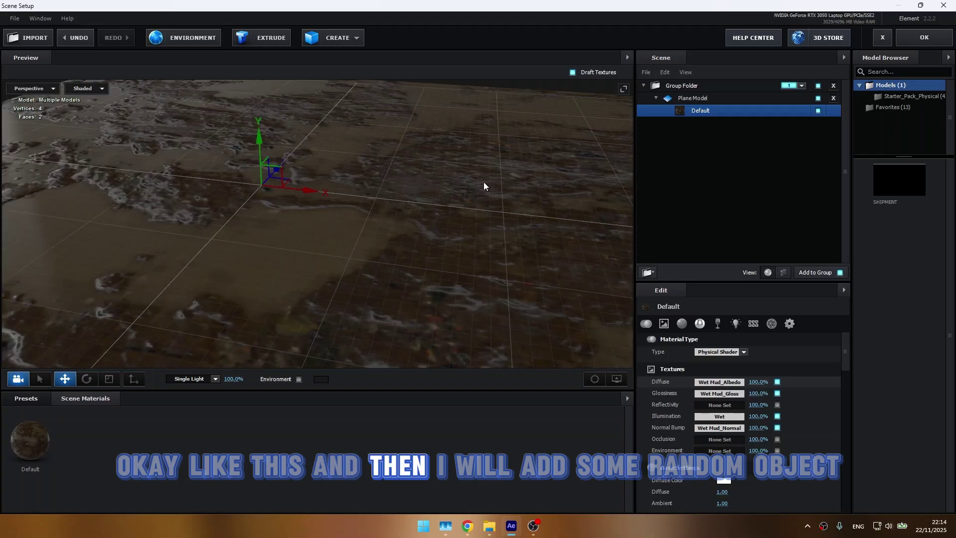
# Add the billboard model from the starter pack's physical models to the scene.
pyautogui.click(891, 95)
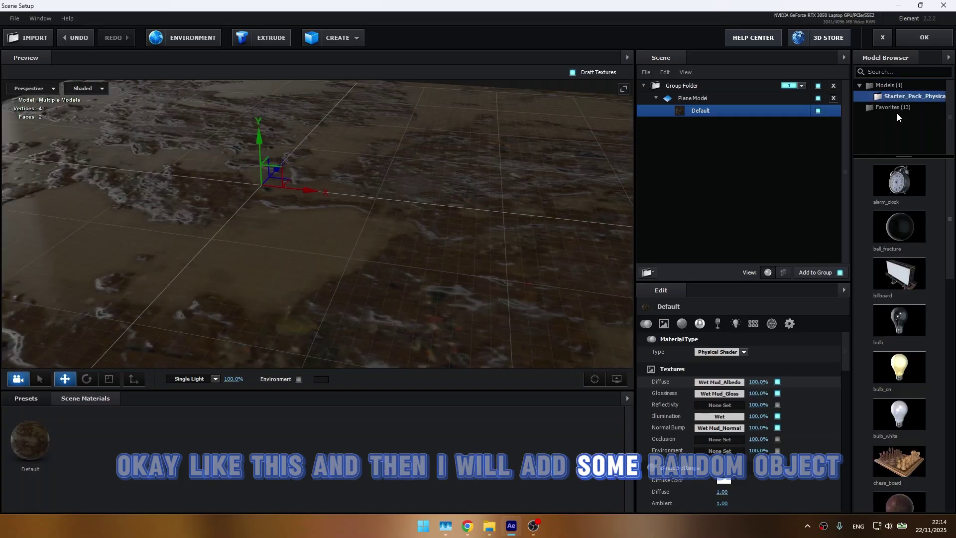
pyautogui.click(912, 282)
pyautogui.moveTo(420, 132)
pyautogui.mouseDown()
pyautogui.moveTo(386, 125)
pyautogui.moveTo(248, 196)
pyautogui.mouseUp()
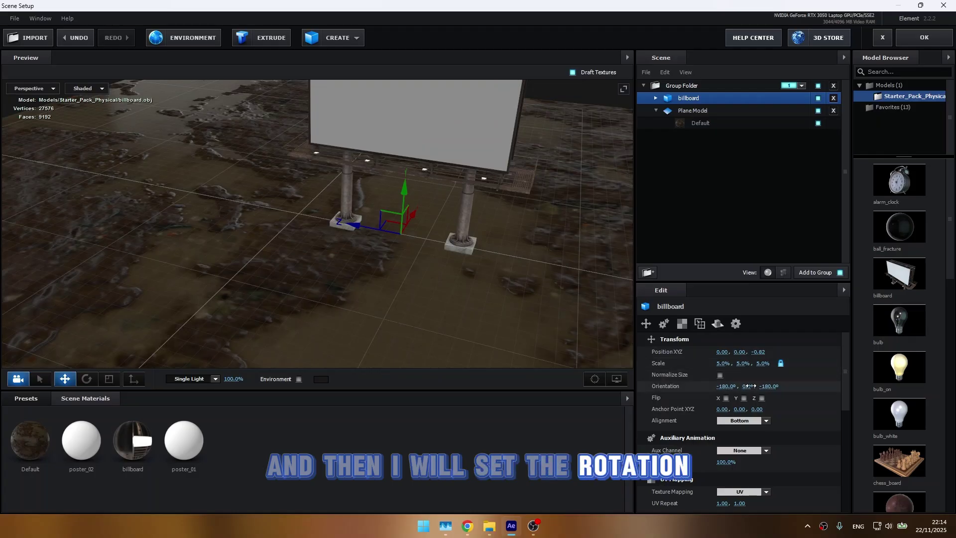
# Rotate the billboard to orientation -184°, -10°, -159.5° and nudge it down slightly.
pyautogui.moveTo(747, 387); pyautogui.dragTo(789, 387)
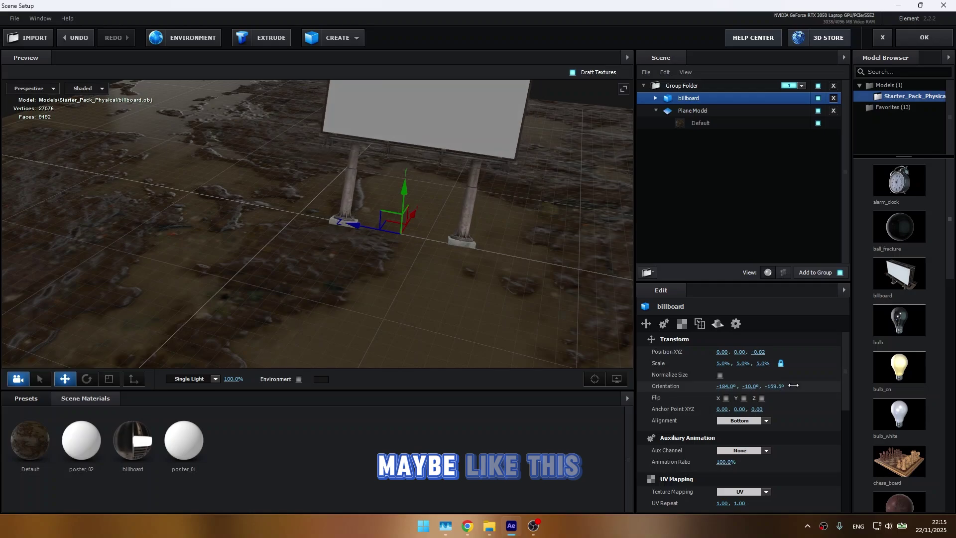
pyautogui.moveTo(488, 236); pyautogui.dragTo(373, 208)
pyautogui.moveTo(217, 169)
pyautogui.mouseDown()
pyautogui.moveTo(526, 219)
pyautogui.moveTo(274, 232)
pyautogui.moveTo(363, 220)
pyautogui.moveTo(364, 231)
pyautogui.moveTo(326, 232)
pyautogui.moveTo(299, 214)
pyautogui.moveTo(335, 204)
pyautogui.moveTo(411, 224)
pyautogui.moveTo(339, 234)
pyautogui.moveTo(419, 223)
pyautogui.mouseUp()
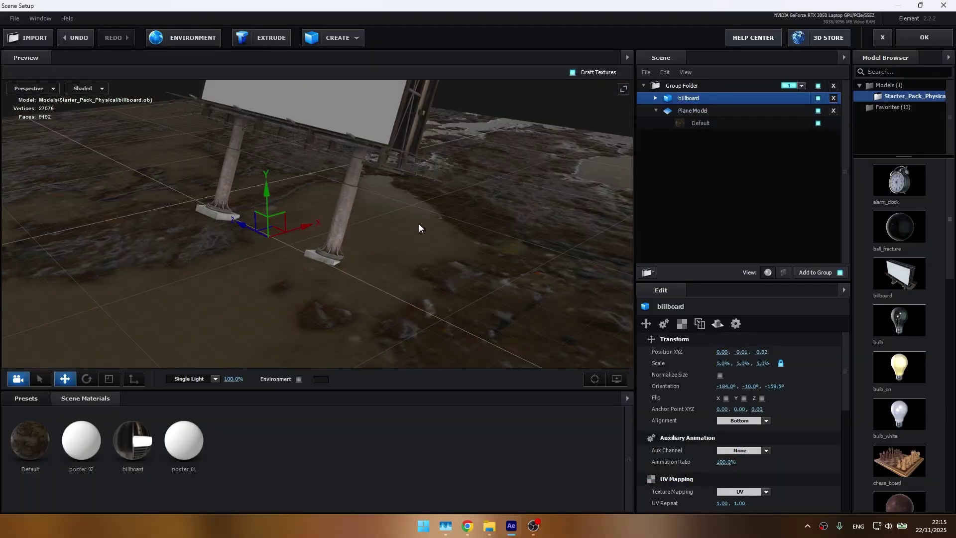
# Set the Plane Model's Reflect Mode to Mirror Surface so the billboard reflects.
pyautogui.click(697, 114)
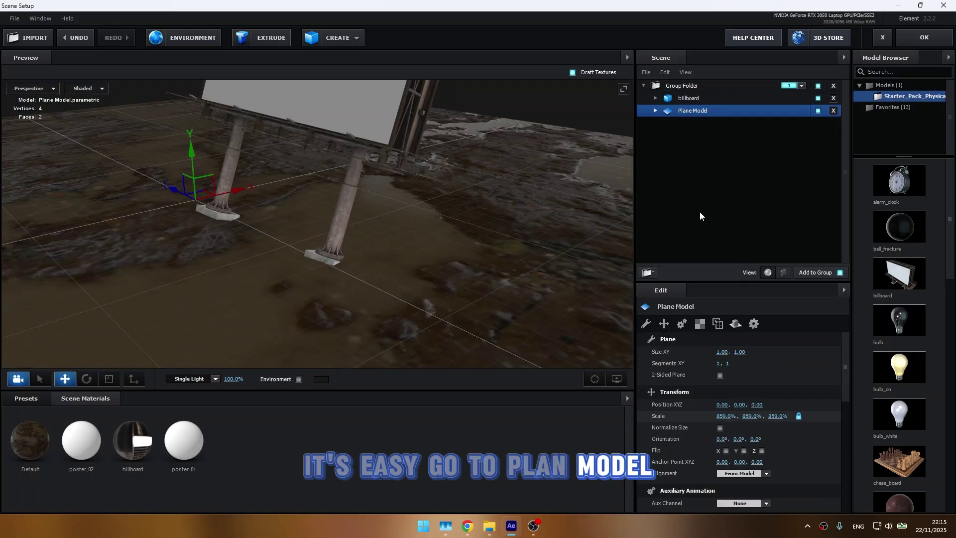
pyautogui.scroll(-5, 695, 376)
pyautogui.scroll(-2, 697, 377)
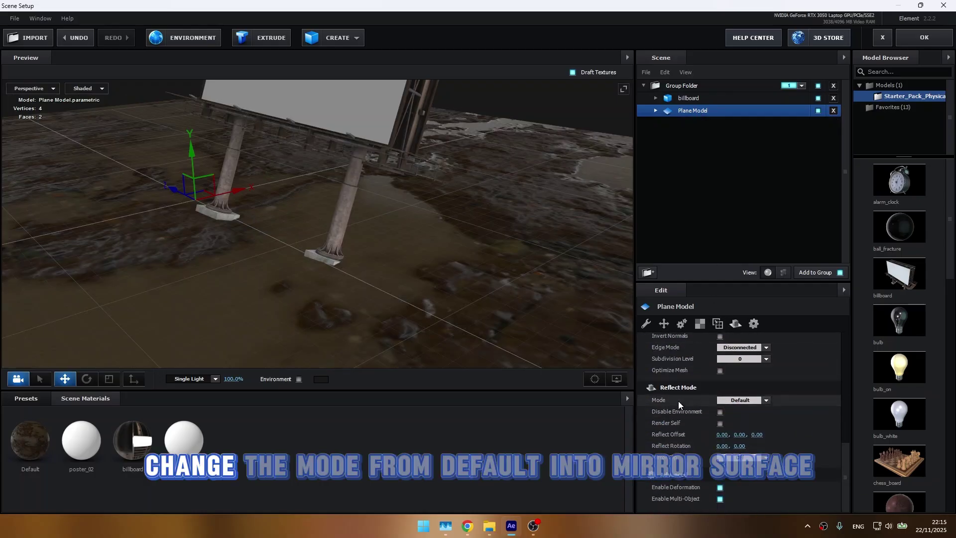
pyautogui.click(722, 401)
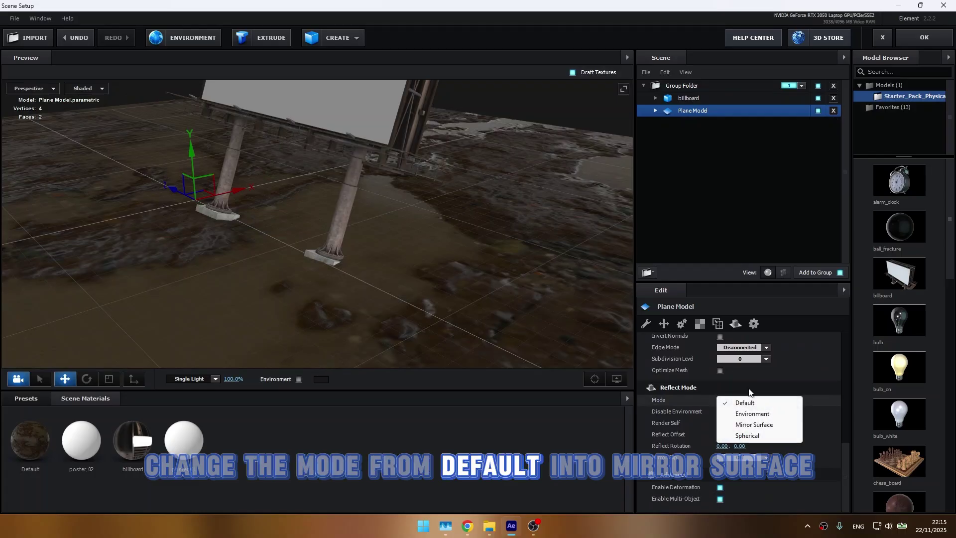
pyautogui.click(734, 424)
pyautogui.moveTo(375, 264)
pyautogui.mouseDown()
pyautogui.moveTo(285, 271)
pyautogui.moveTo(277, 256)
pyautogui.moveTo(383, 277)
pyautogui.moveTo(336, 256)
pyautogui.moveTo(288, 279)
pyautogui.moveTo(294, 296)
pyautogui.mouseUp()
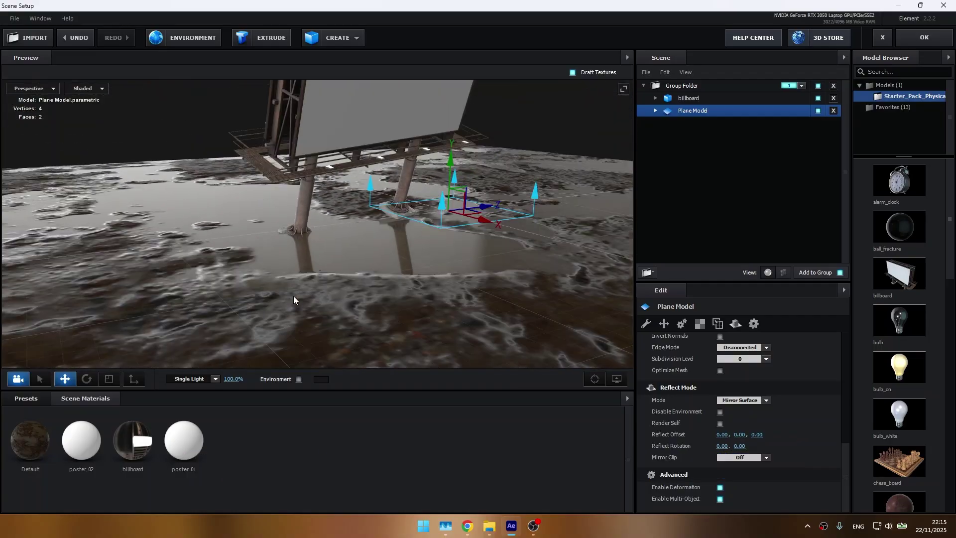
pyautogui.moveTo(330, 349)
pyautogui.mouseDown()
pyautogui.moveTo(303, 269)
pyautogui.moveTo(393, 288)
pyautogui.moveTo(336, 285)
pyautogui.mouseUp()
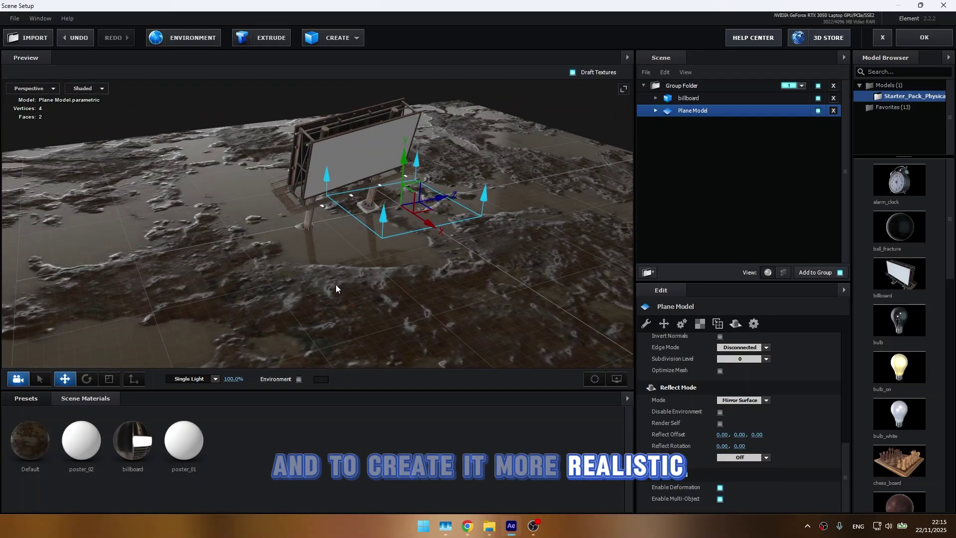
# Load syferfontein_1d_clear_4k.hdr from the HDRI folder as the environment texture.
pyautogui.click(189, 38)
pyautogui.click(515, 197)
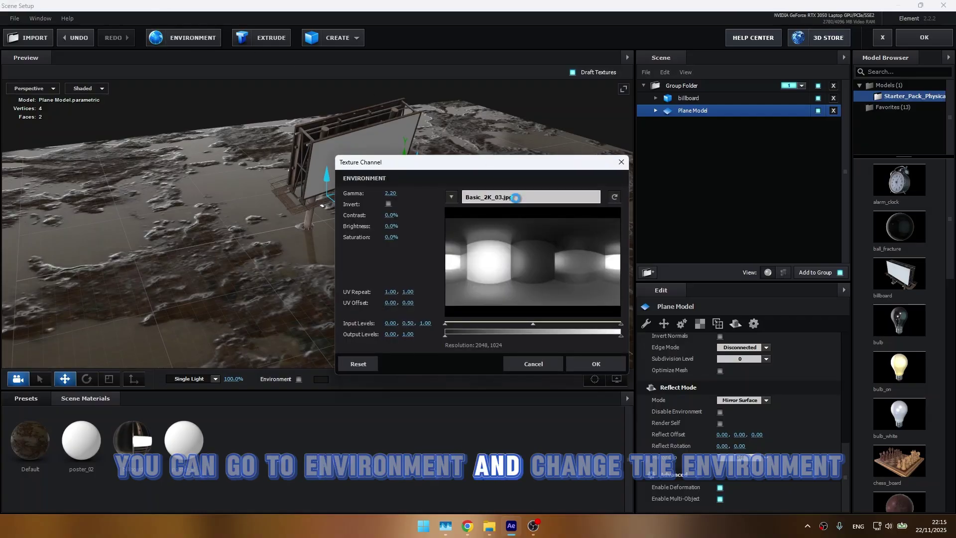
pyautogui.scroll(-1, 343, 398)
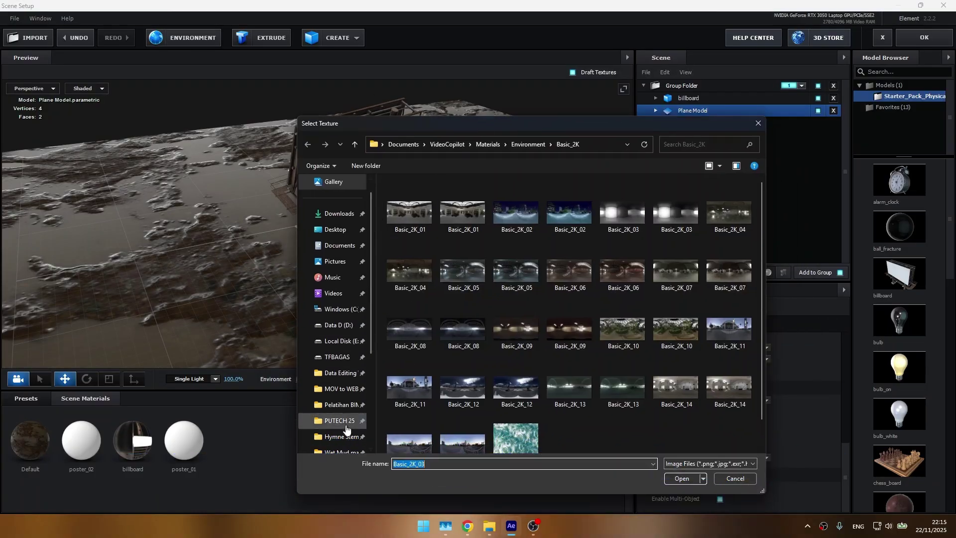
pyautogui.click(341, 421)
pyautogui.click(343, 437)
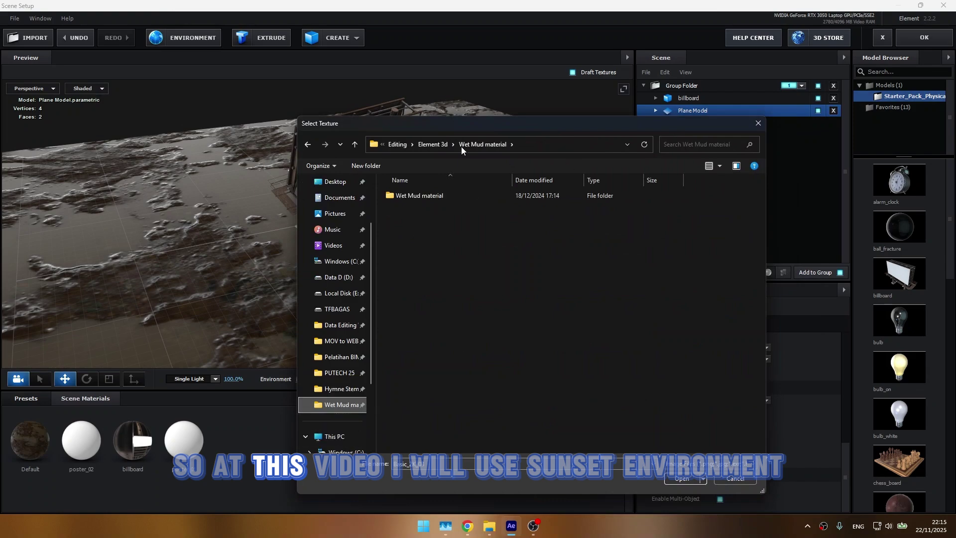
pyautogui.click(430, 144)
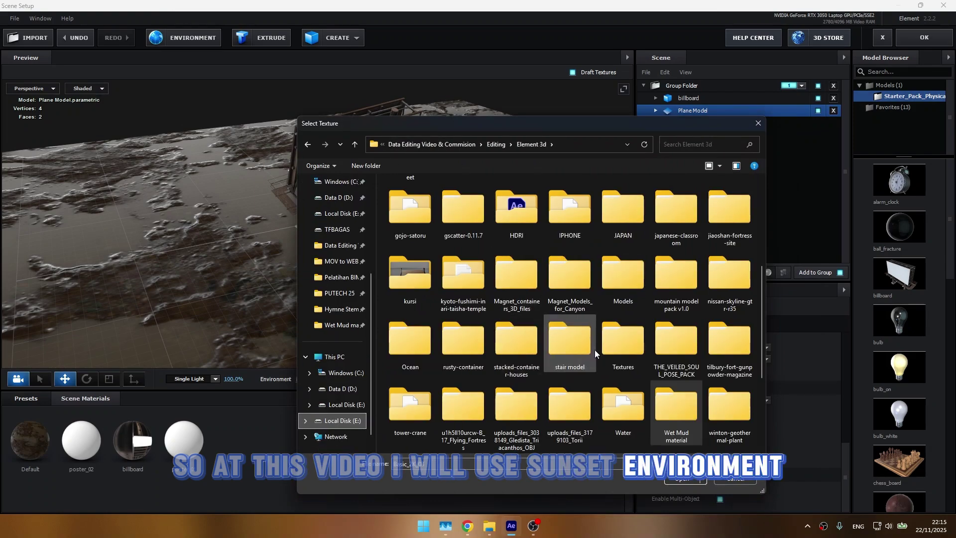
pyautogui.scroll(-5, 574, 336)
pyautogui.scroll(3, 511, 327)
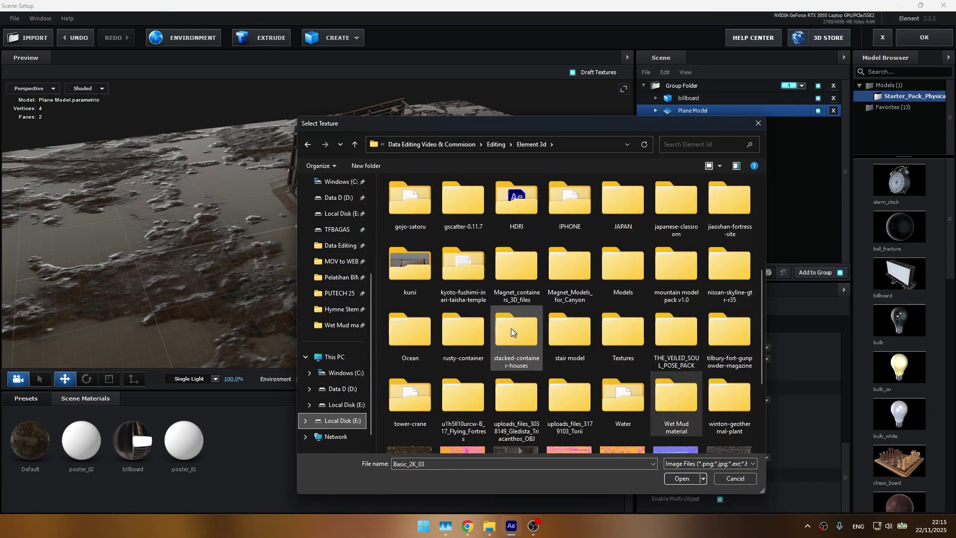
pyautogui.doubleClick(513, 204)
pyautogui.doubleClick(465, 265)
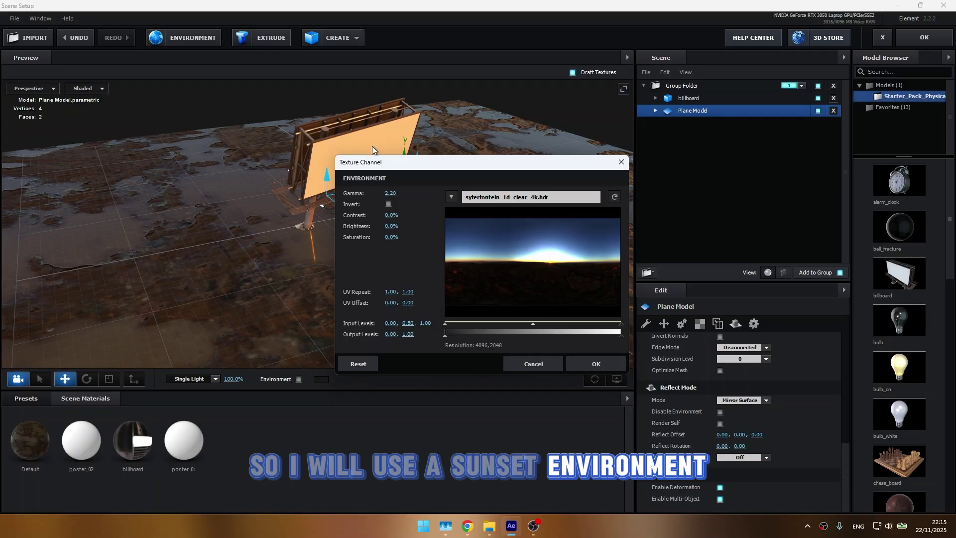
# Set the environment texture's gamma to 1.00.
pyautogui.click(391, 193)
pyautogui.write('1')
pyautogui.press('Return')
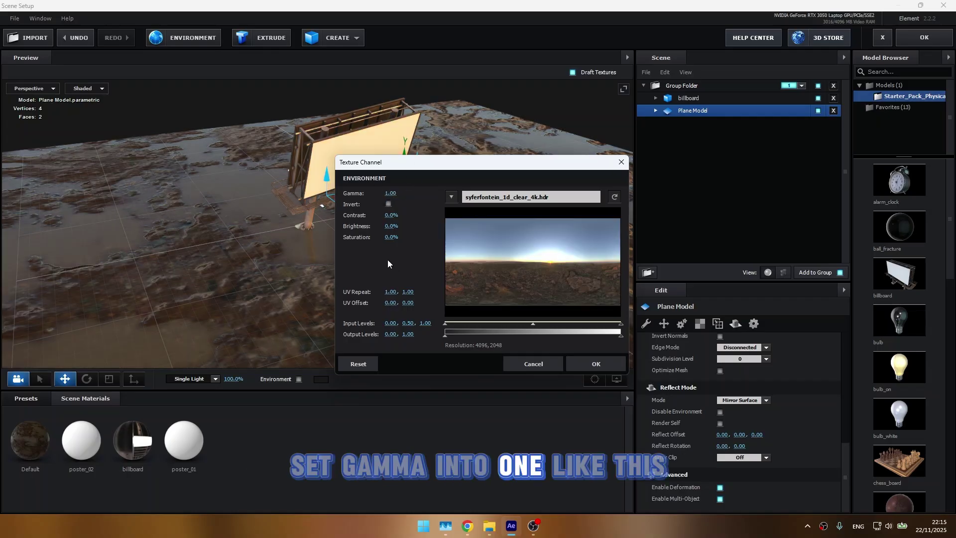
# Turn on environment lighting in the preview and lower the billboard to Y -0.06.
pyautogui.click(570, 364)
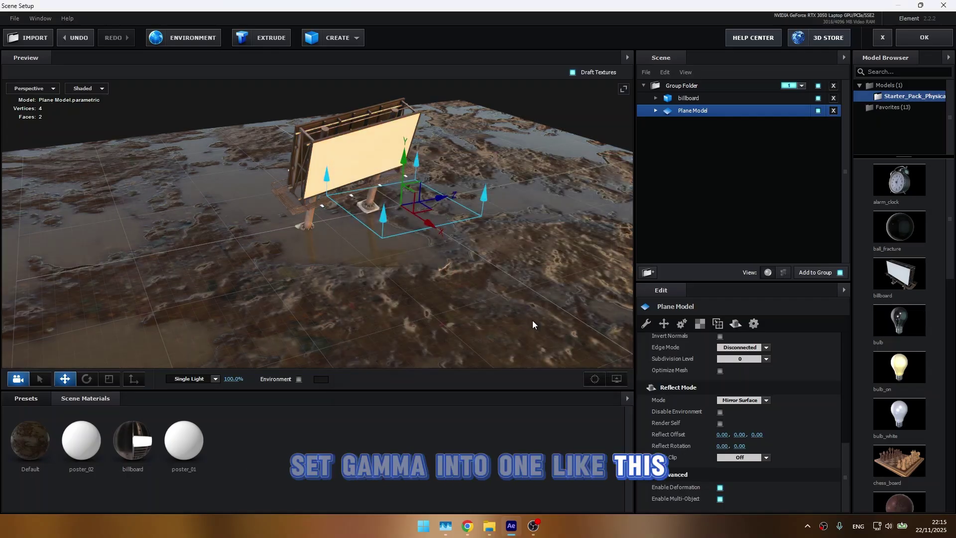
pyautogui.click(298, 379)
pyautogui.moveTo(274, 237)
pyautogui.mouseDown()
pyautogui.moveTo(408, 219)
pyautogui.moveTo(400, 296)
pyautogui.moveTo(356, 266)
pyautogui.mouseUp()
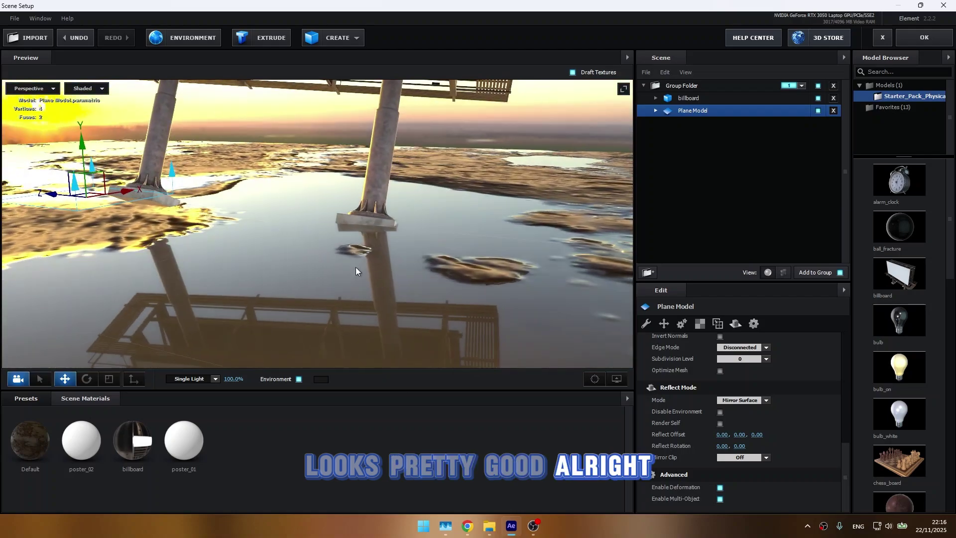
pyautogui.click(685, 94)
pyautogui.moveTo(250, 165)
pyautogui.mouseDown()
pyautogui.moveTo(244, 181)
pyautogui.moveTo(380, 177)
pyautogui.moveTo(375, 183)
pyautogui.mouseUp()
# Apply the Element scene and create a Group Null for Group 1.
pyautogui.click(922, 40)
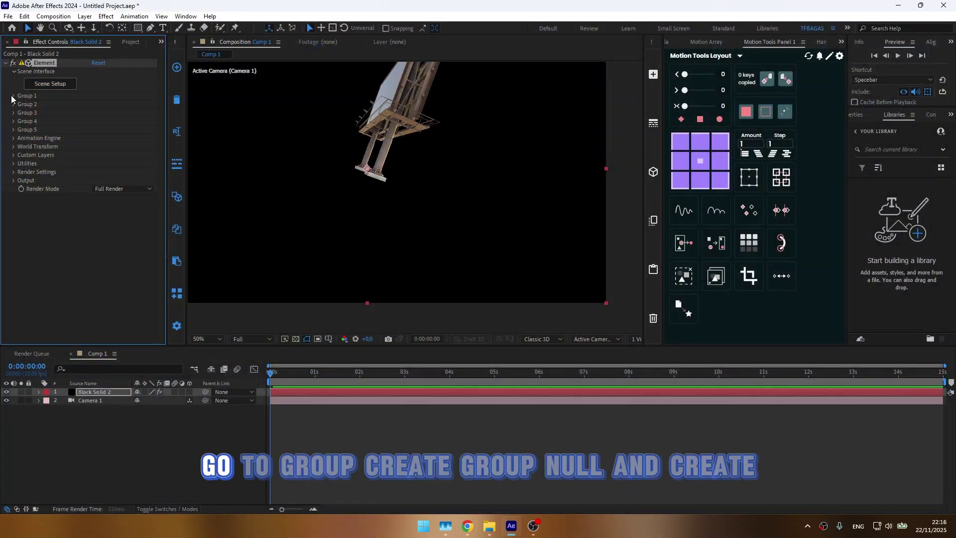
pyautogui.click(30, 155)
pyautogui.click(59, 168)
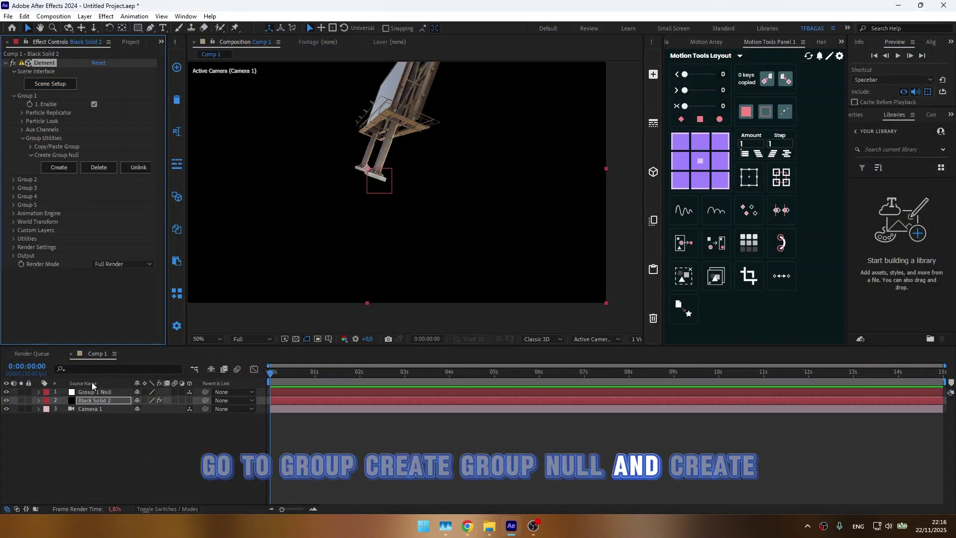
pyautogui.click(102, 392)
# Set the null's Position to 771,617,-240 and Orientation to 358°,292°,0°.
pyautogui.press('p')
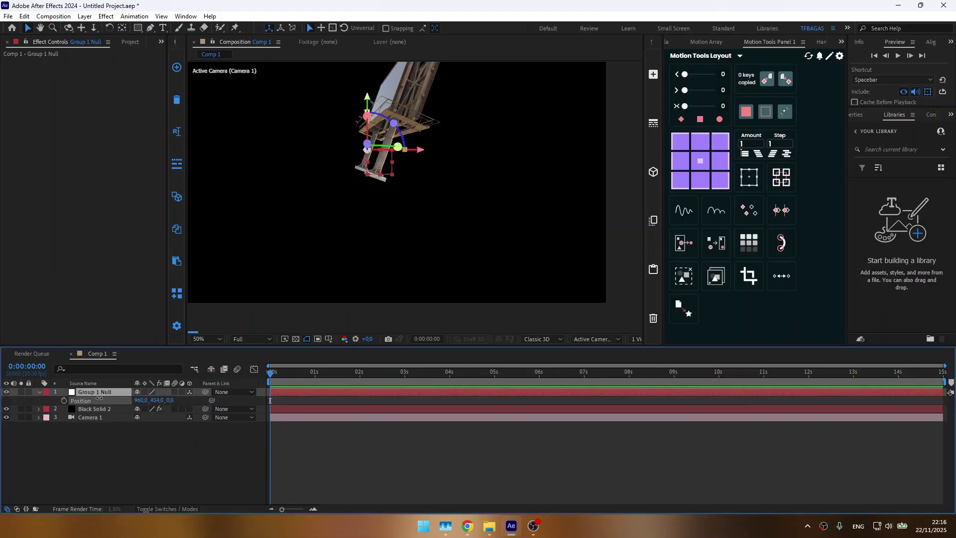
pyautogui.moveTo(100, 397); pyautogui.dragTo(271, 367)
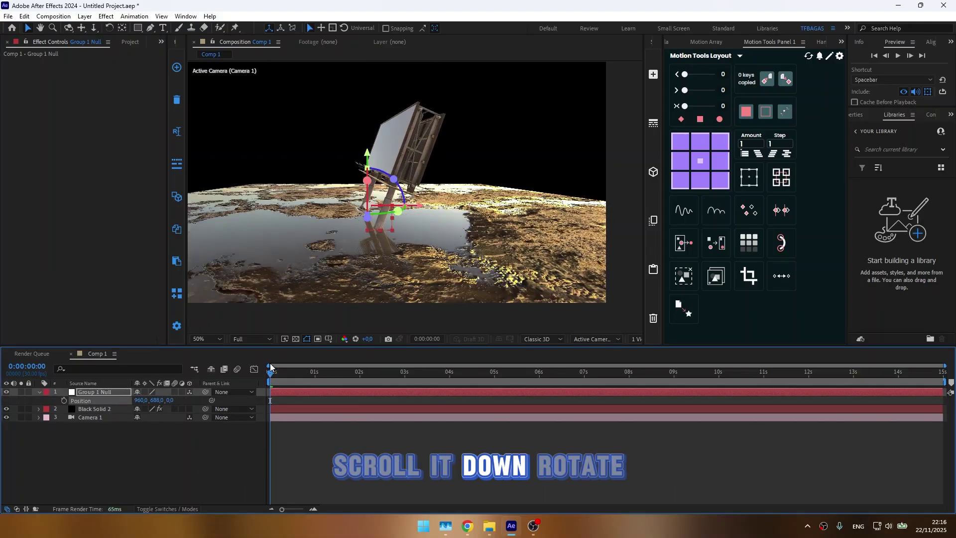
pyautogui.hotkey('shift', 'r')
pyautogui.moveTo(148, 408)
pyautogui.mouseDown()
pyautogui.moveTo(163, 400)
pyautogui.moveTo(92, 406)
pyautogui.moveTo(29, 390)
pyautogui.mouseUp()
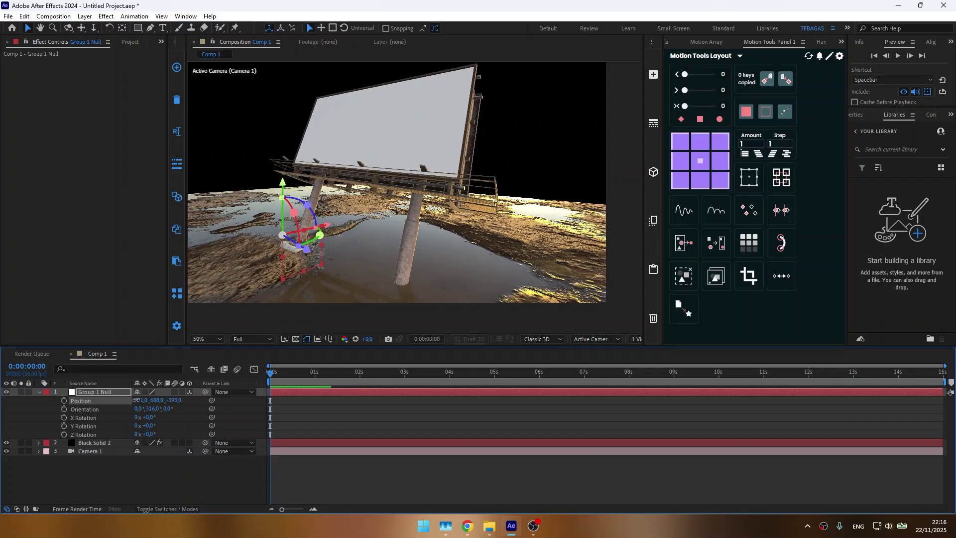
pyautogui.moveTo(174, 400); pyautogui.dragTo(127, 399)
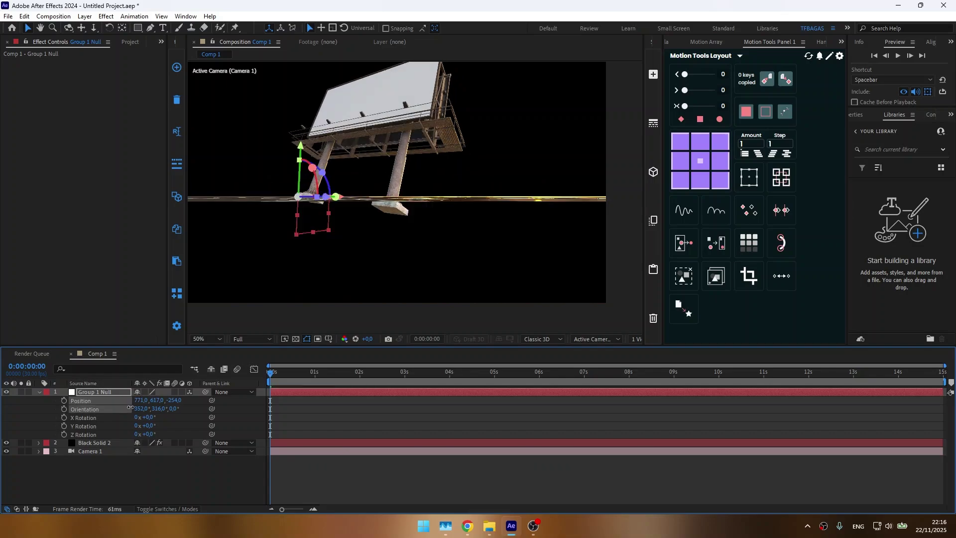
pyautogui.moveTo(135, 410)
pyautogui.mouseDown()
pyautogui.moveTo(169, 411)
pyautogui.moveTo(147, 406)
pyautogui.mouseUp()
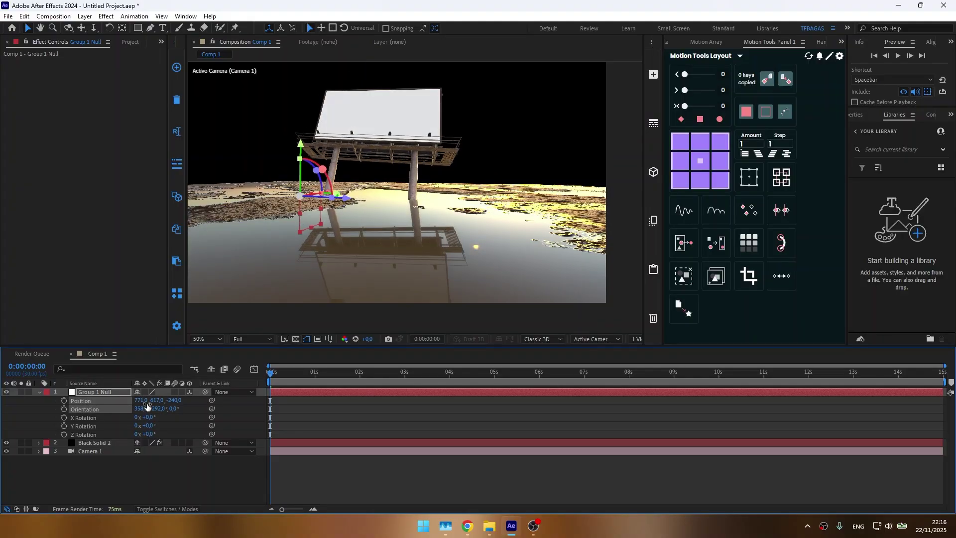
pyautogui.click(94, 443)
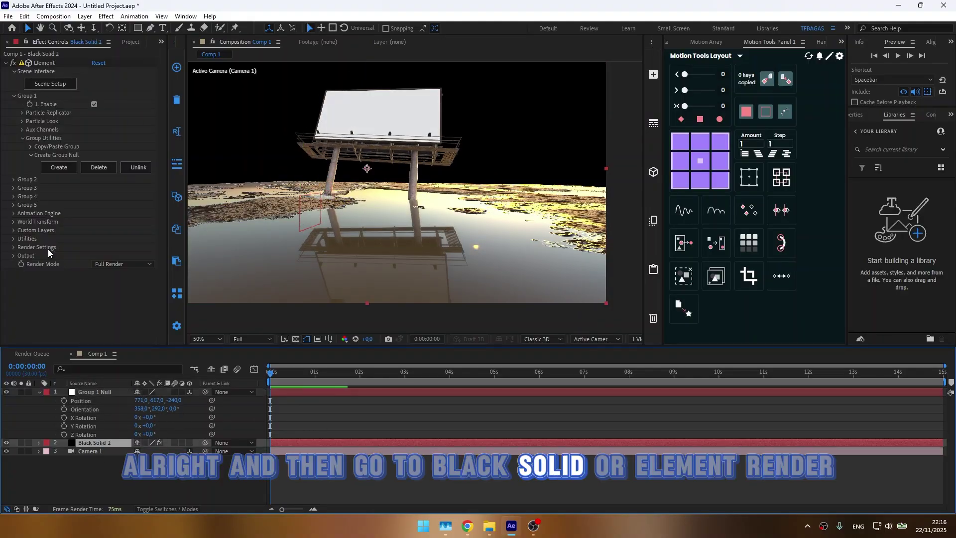
# Show the sunset environment in the background via Render Settings > Physical Environment.
pyautogui.click(13, 247)
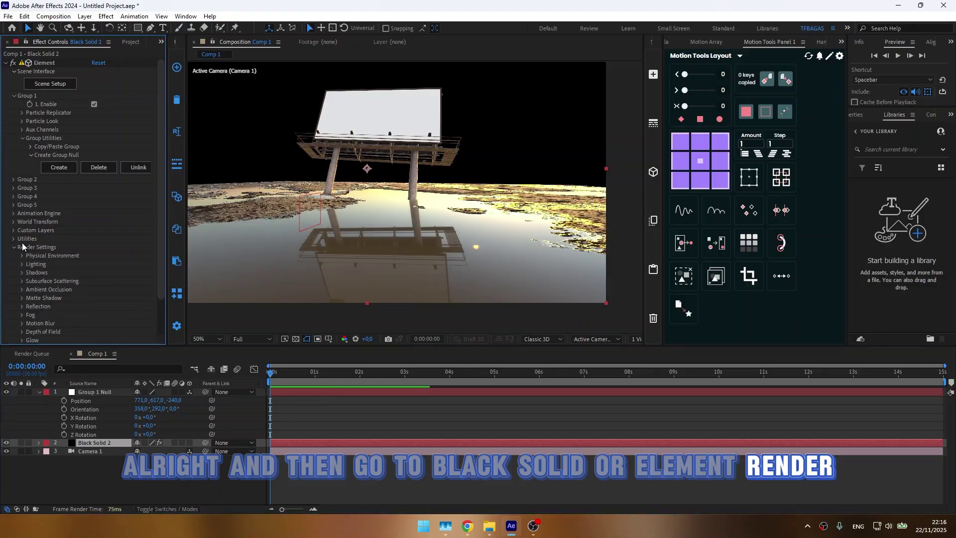
pyautogui.click(22, 256)
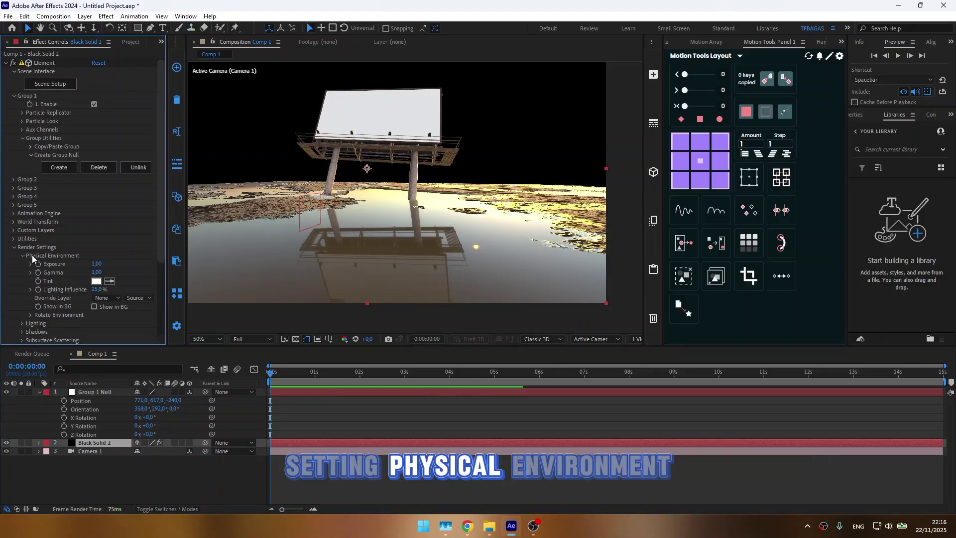
pyautogui.click(95, 307)
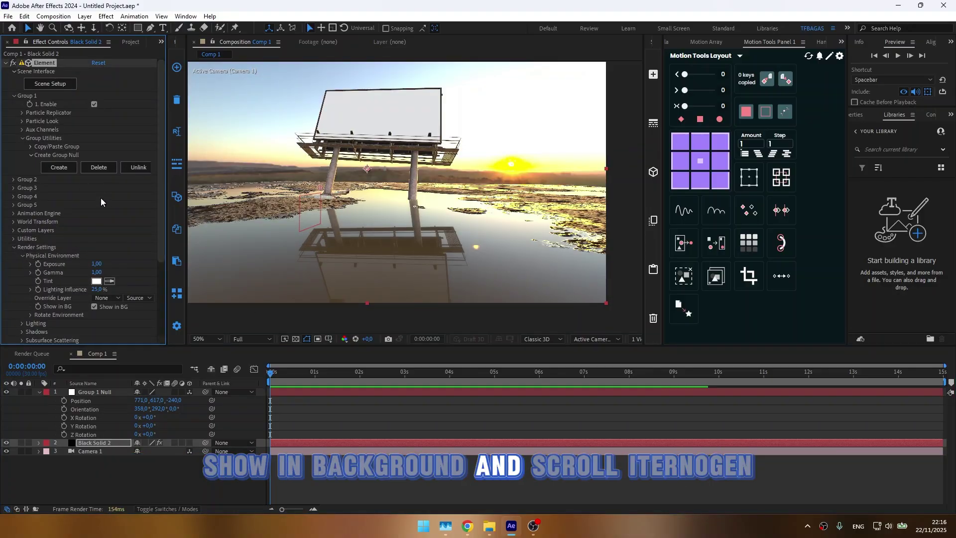
# Enable SSAO ambient occlusion at intensity 6.0.
pyautogui.scroll(-3, 101, 199)
pyautogui.click(23, 246)
pyautogui.scroll(-1, 6, 194)
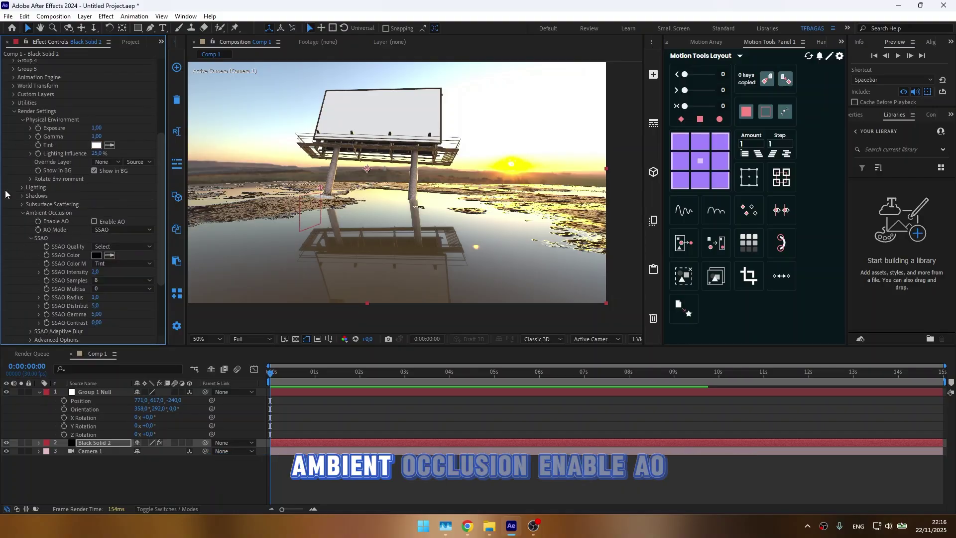
pyautogui.click(121, 222)
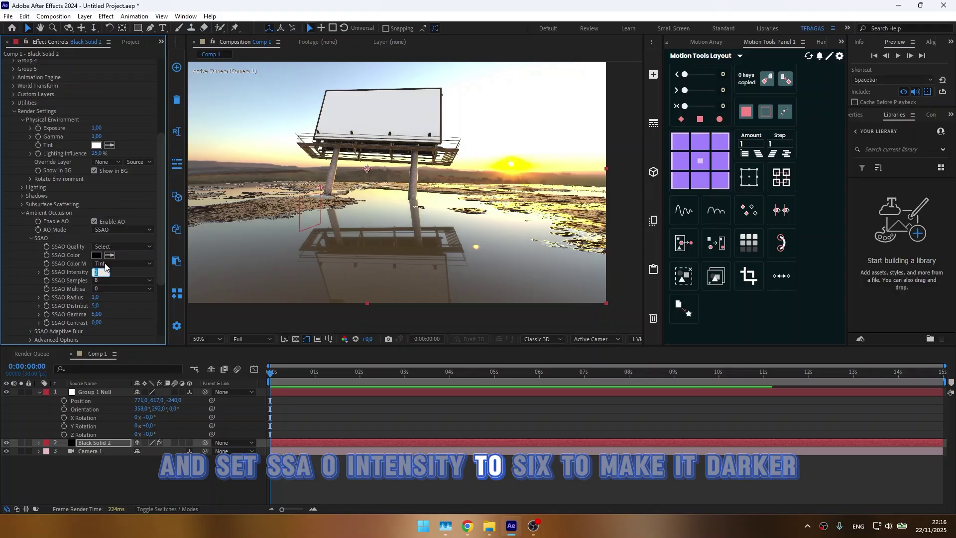
pyautogui.write('6')
pyautogui.scroll(5, 452, 284)
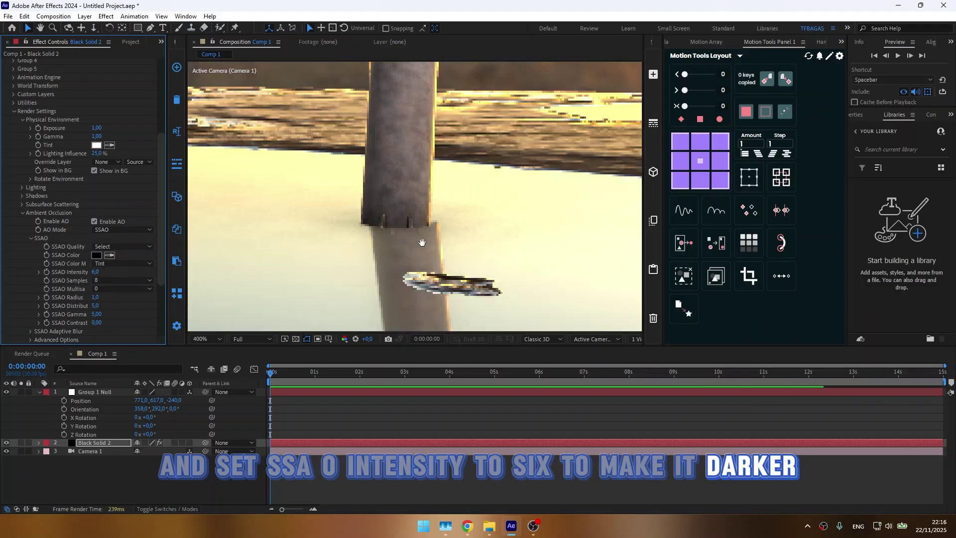
# Set Reflection's Mirror Surface Quality to High.
pyautogui.moveTo(452, 283); pyautogui.dragTo(606, 131)
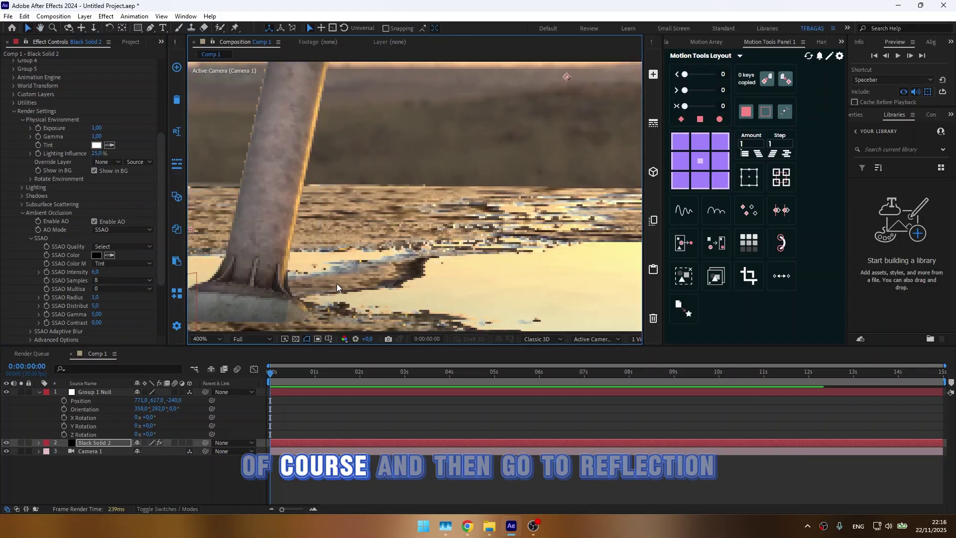
pyautogui.scroll(-2, 336, 283)
pyautogui.scroll(-1, 34, 217)
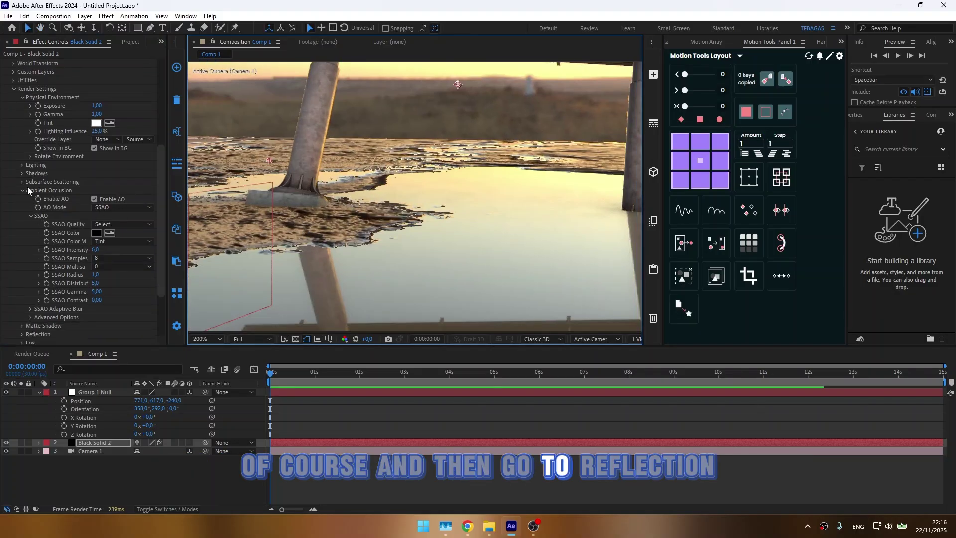
pyautogui.scroll(-1, 27, 187)
pyautogui.click(22, 312)
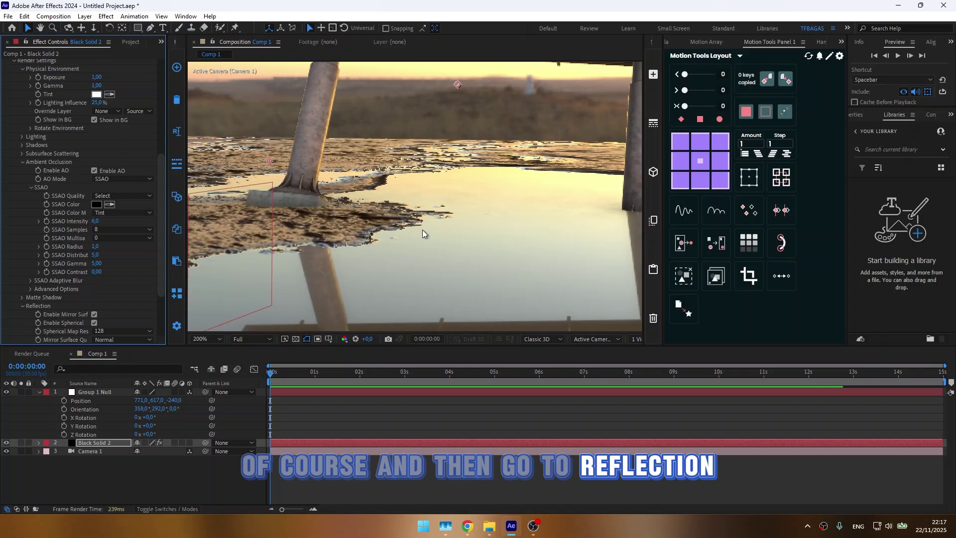
pyautogui.scroll(-1, 88, 341)
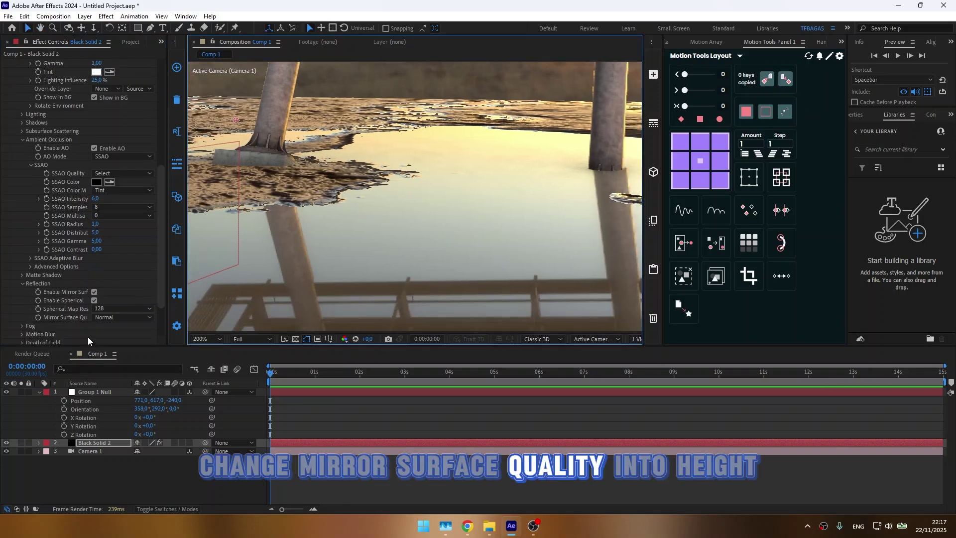
pyautogui.click(104, 318)
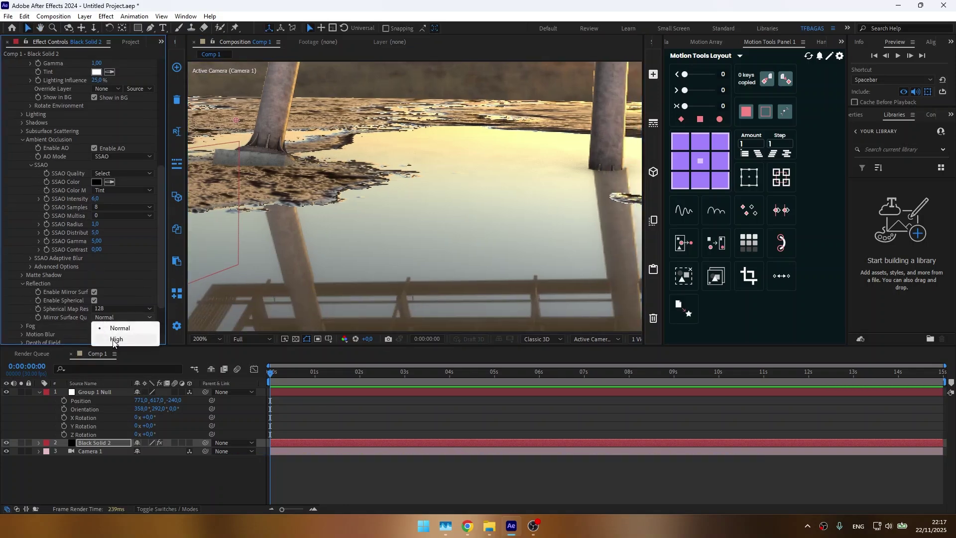
pyautogui.scroll(-2, 228, 230)
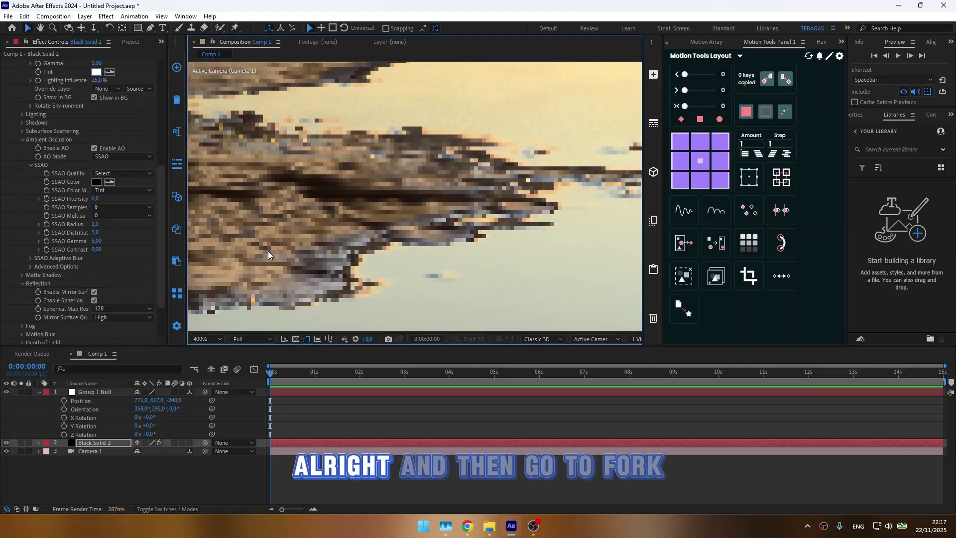
# Enable fog and set its colour to pale orange F4DDC5.
pyautogui.scroll(-2, 59, 301)
pyautogui.click(22, 272)
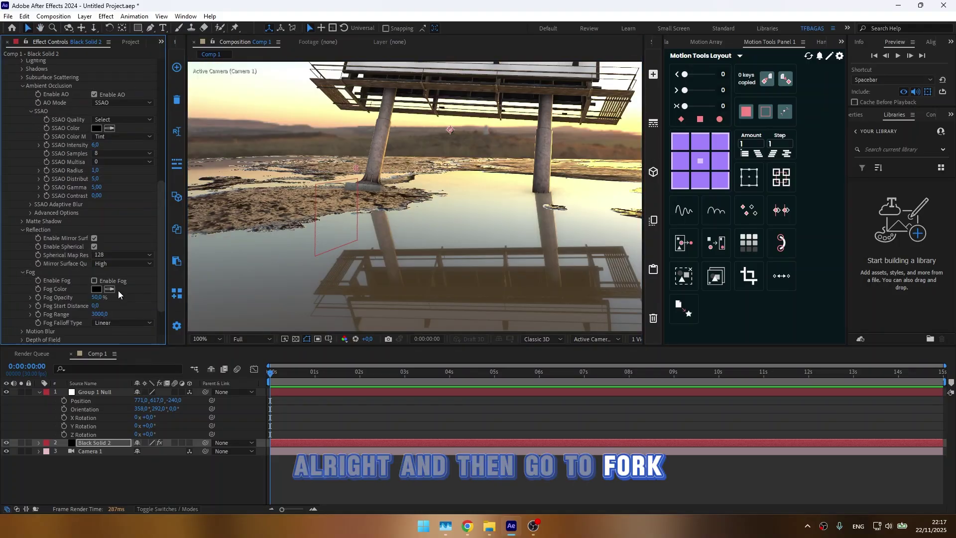
pyautogui.click(98, 280)
pyautogui.scroll(-2, 223, 255)
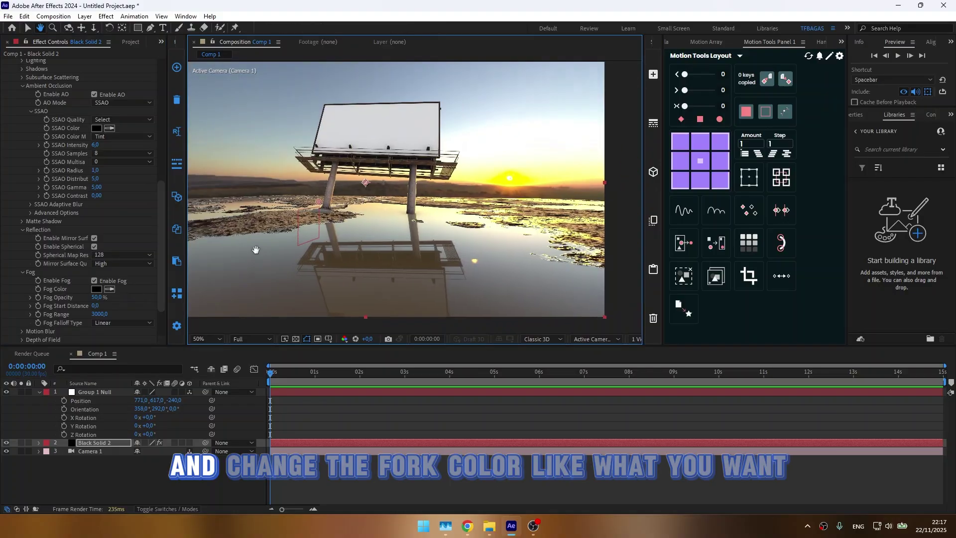
pyautogui.click(97, 289)
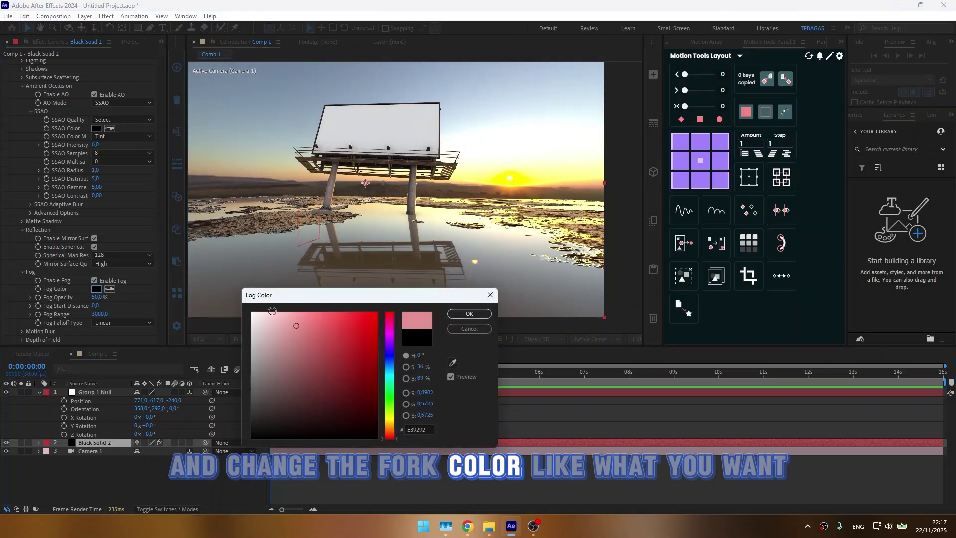
pyautogui.moveTo(308, 348); pyautogui.dragTo(252, 313)
pyautogui.click(389, 428)
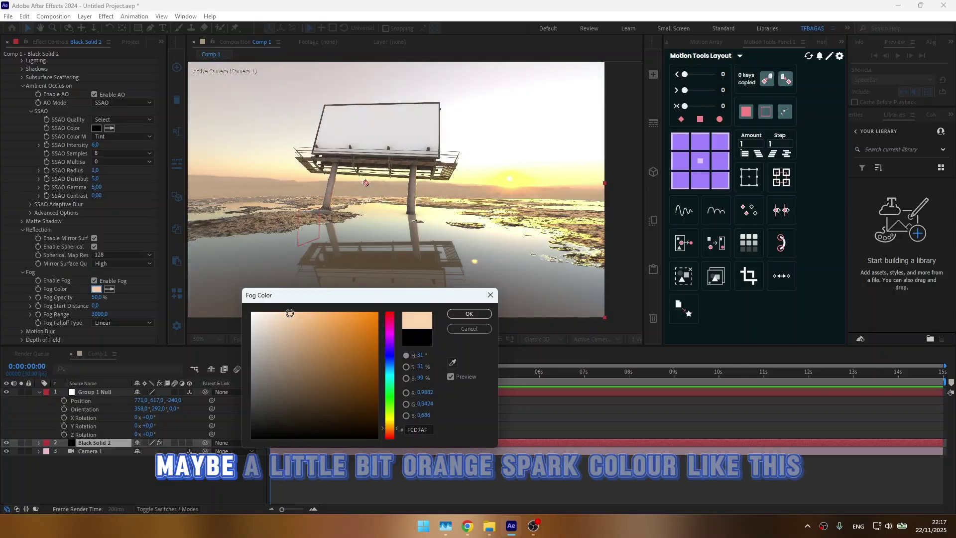
pyautogui.click(275, 317)
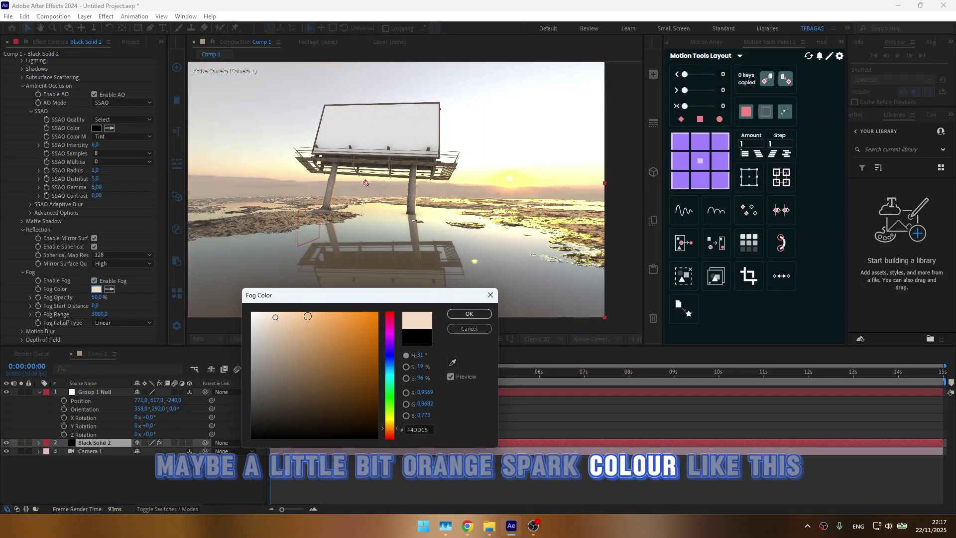
pyautogui.click(470, 314)
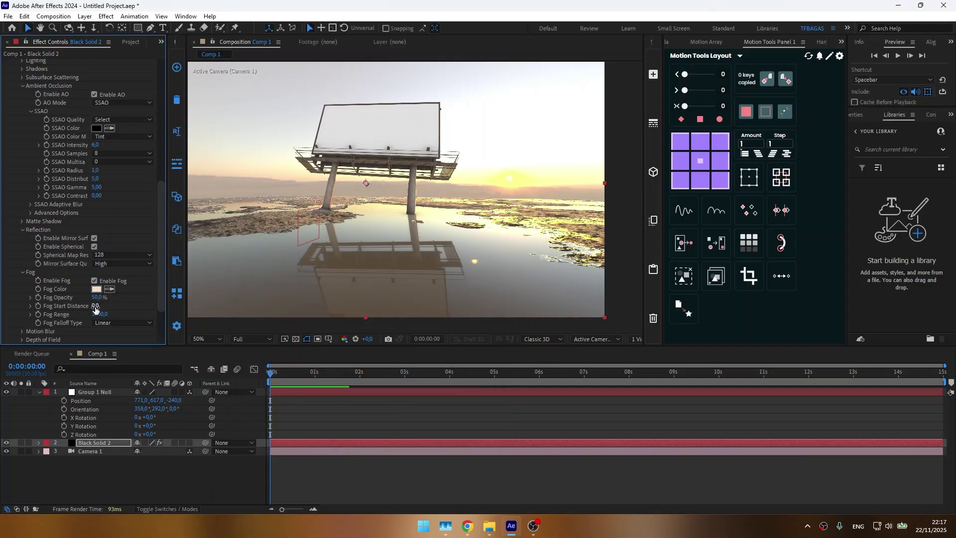
# Set Fog Start Distance to 200, keeping fog opacity at 50%.
pyautogui.moveTo(96, 306); pyautogui.dragTo(157, 308)
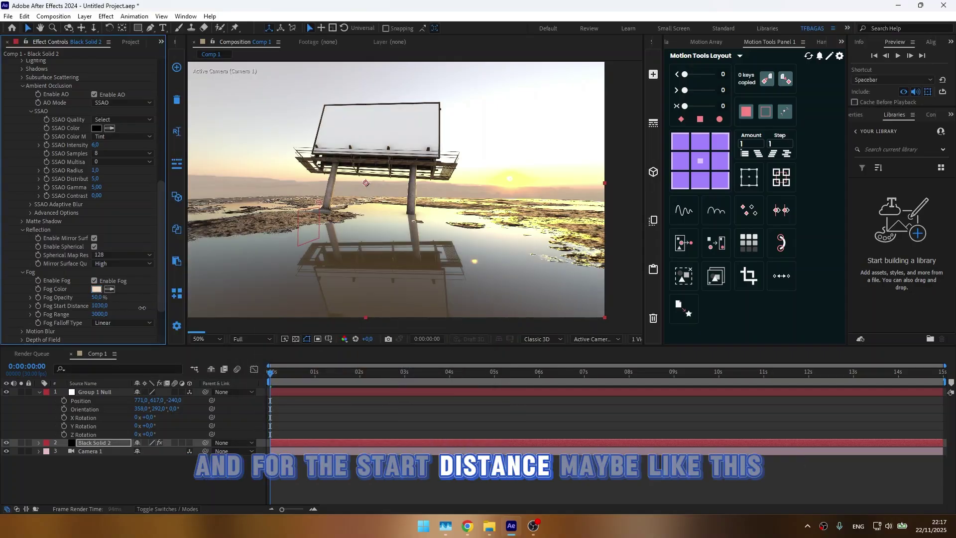
pyautogui.moveTo(142, 308)
pyautogui.mouseDown()
pyautogui.moveTo(102, 307)
pyautogui.moveTo(129, 296)
pyautogui.mouseUp()
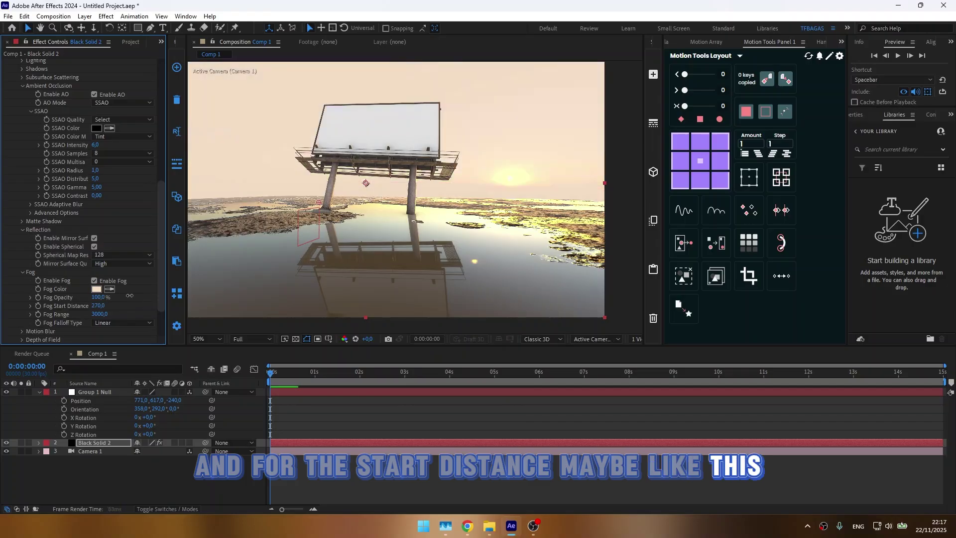
pyautogui.hotkey('ctrl', 'z')
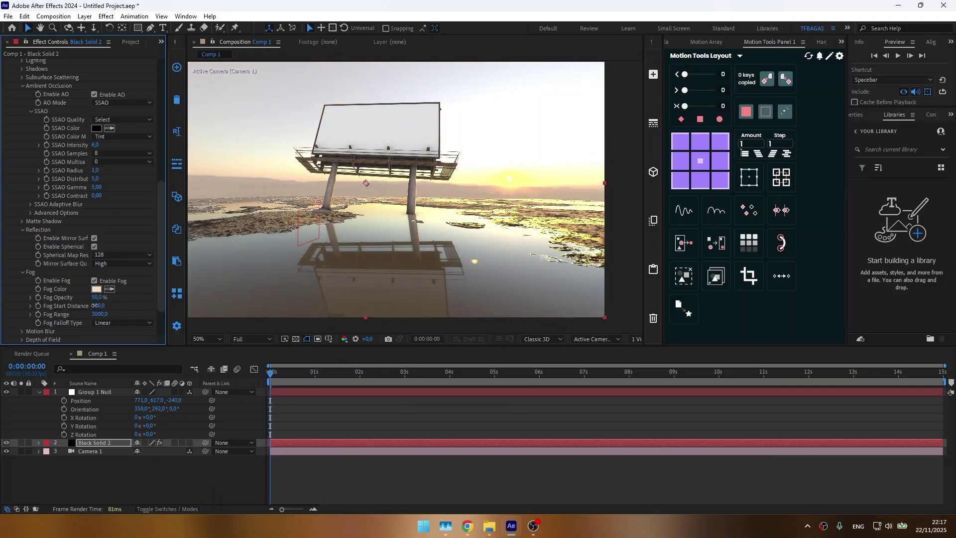
pyautogui.scroll(2, 452, 178)
pyautogui.scroll(-1, 452, 178)
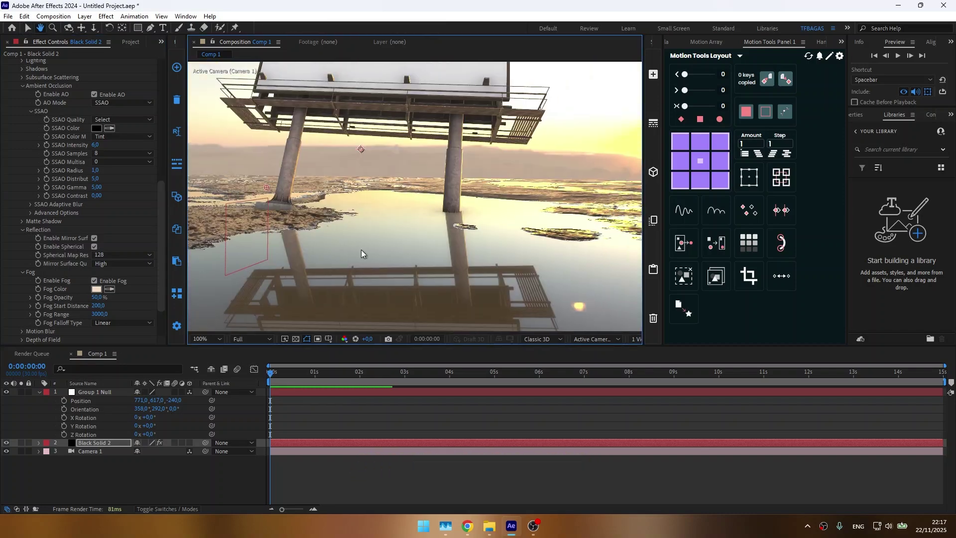
pyautogui.moveTo(361, 250)
pyautogui.mouseDown()
pyautogui.moveTo(484, 198)
pyautogui.moveTo(518, 149)
pyautogui.mouseUp()
pyautogui.scroll(-1, 334, 231)
pyautogui.scroll(3, 382, 262)
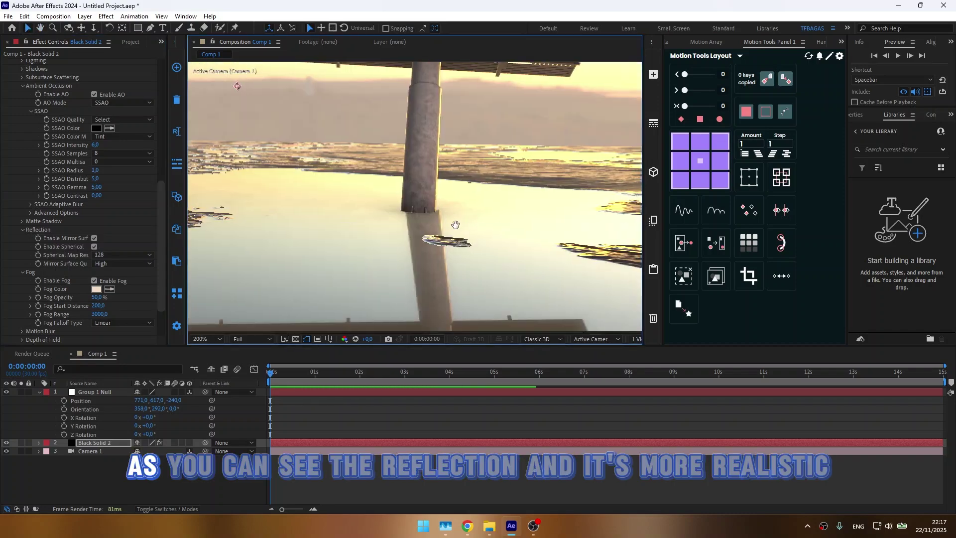
pyautogui.press('v')
pyautogui.scroll(-2, 381, 262)
pyautogui.moveTo(357, 250)
pyautogui.mouseDown()
pyautogui.moveTo(563, 288)
pyautogui.moveTo(376, 258)
pyautogui.mouseUp()
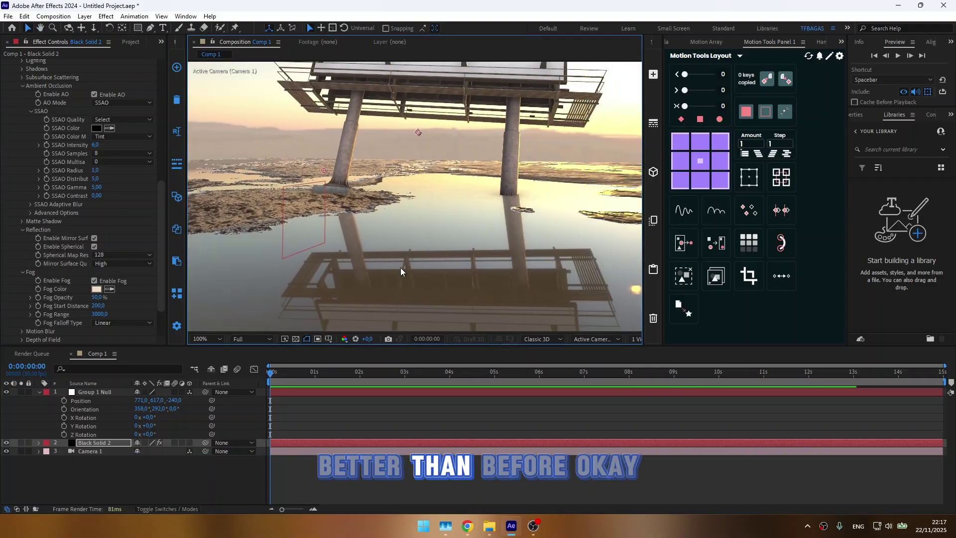
pyautogui.scroll(-2, 295, 191)
pyautogui.scroll(5, 126, 213)
pyautogui.scroll(3, 126, 213)
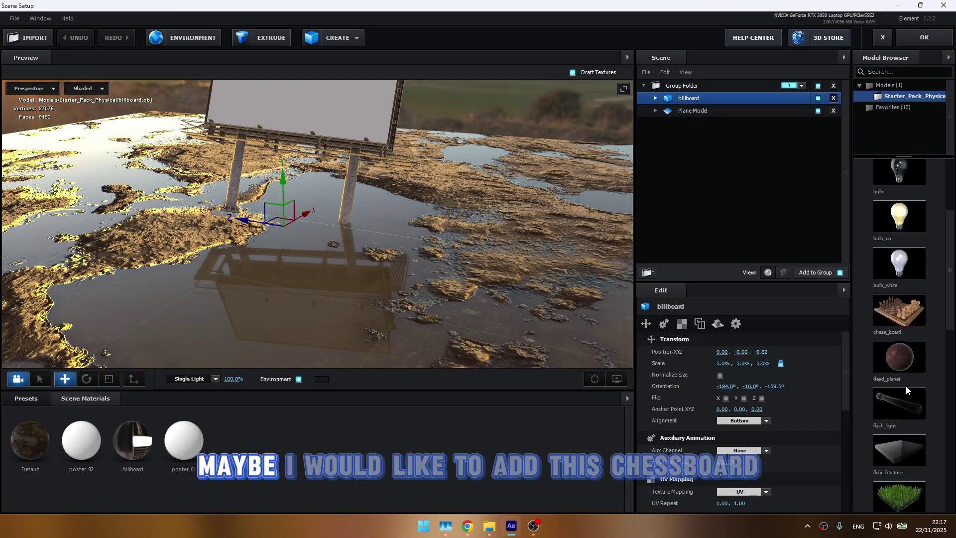
# Add the chess_board model, move it forward and sideways, then remove it from the scene.
pyautogui.scroll(-4, 906, 386)
pyautogui.click(912, 254)
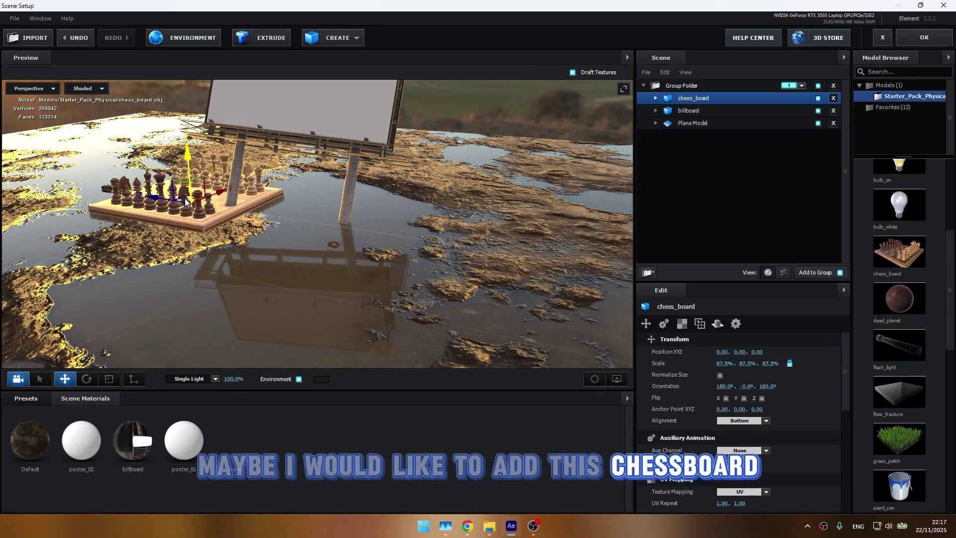
pyautogui.moveTo(184, 210); pyautogui.dragTo(276, 229)
pyautogui.moveTo(333, 215)
pyautogui.mouseDown()
pyautogui.moveTo(257, 274)
pyautogui.moveTo(366, 238)
pyautogui.moveTo(277, 270)
pyautogui.mouseUp()
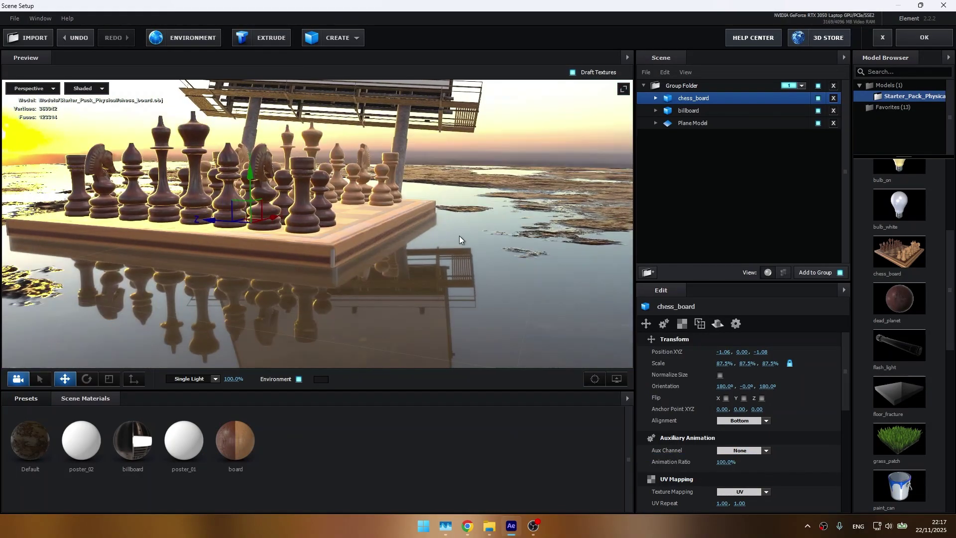
pyautogui.scroll(-5, 459, 235)
pyautogui.click(833, 98)
# Add the statue model beside the billboard and select the old ground plane.
pyautogui.scroll(-4, 901, 376)
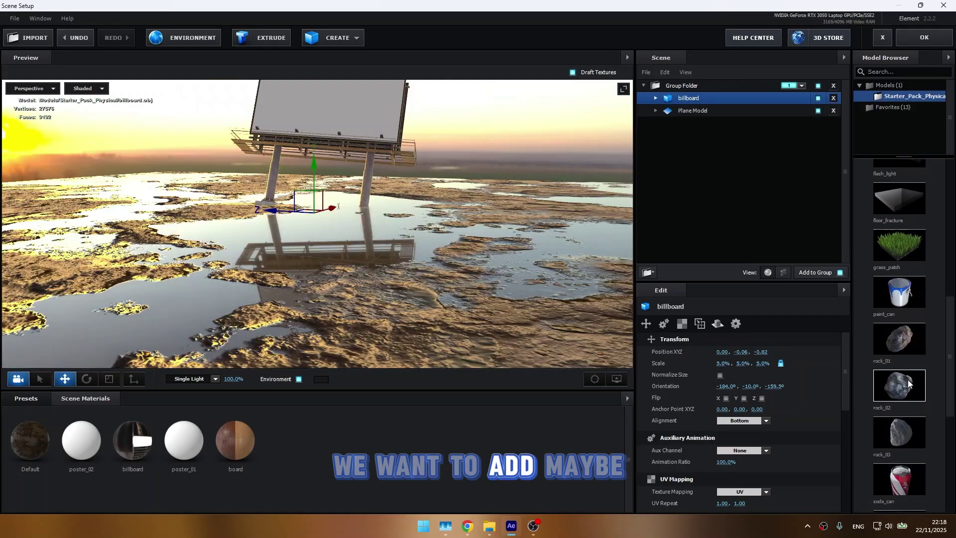
pyautogui.scroll(-3, 904, 376)
pyautogui.scroll(-3, 906, 376)
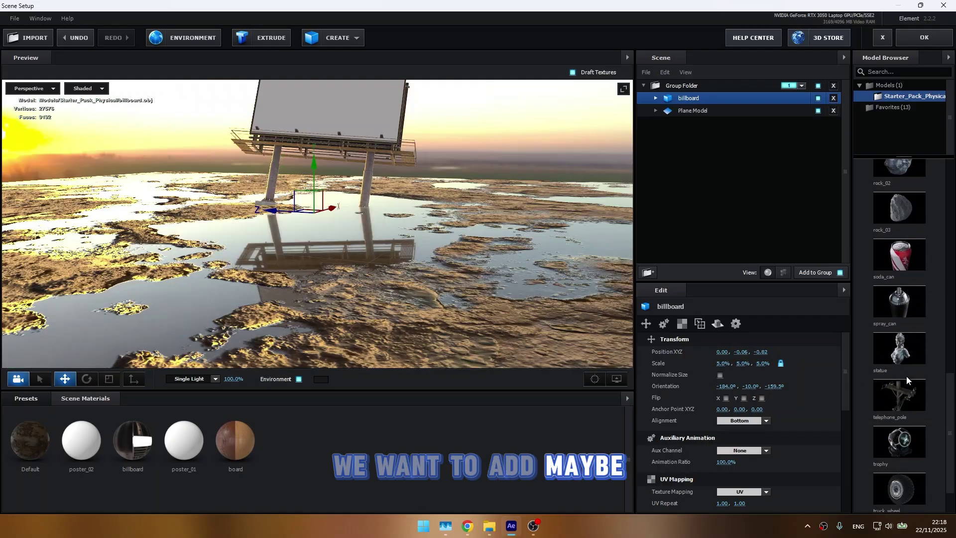
pyautogui.click(903, 351)
pyautogui.moveTo(222, 203); pyautogui.dragTo(259, 199)
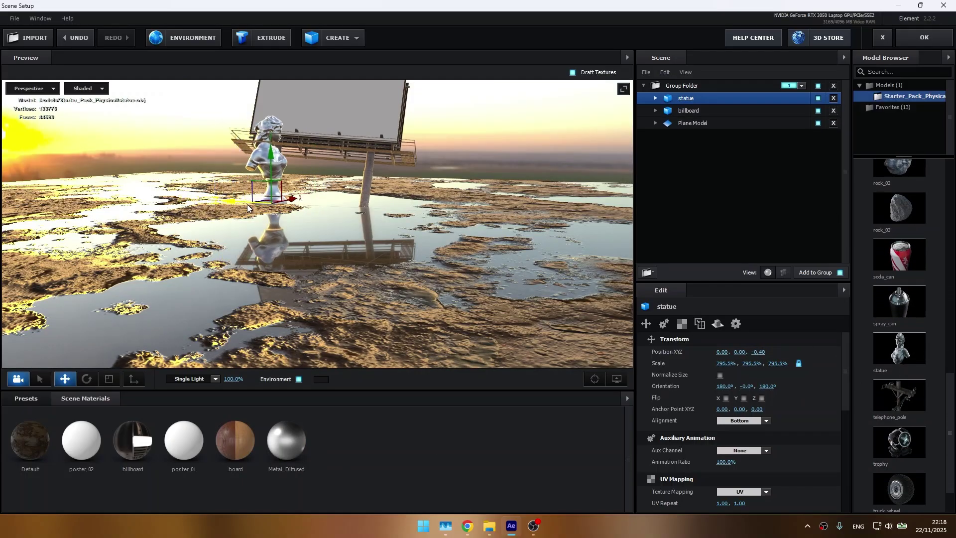
pyautogui.scroll(3, 316, 178)
pyautogui.moveTo(316, 178)
pyautogui.mouseDown()
pyautogui.moveTo(393, 266)
pyautogui.moveTo(380, 249)
pyautogui.moveTo(420, 259)
pyautogui.moveTo(503, 244)
pyautogui.mouseUp()
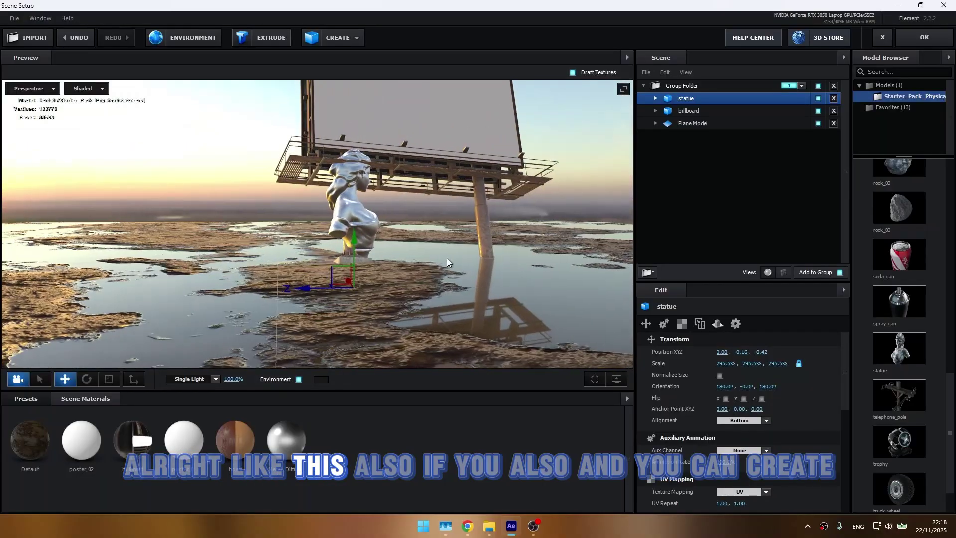
pyautogui.scroll(-5, 504, 244)
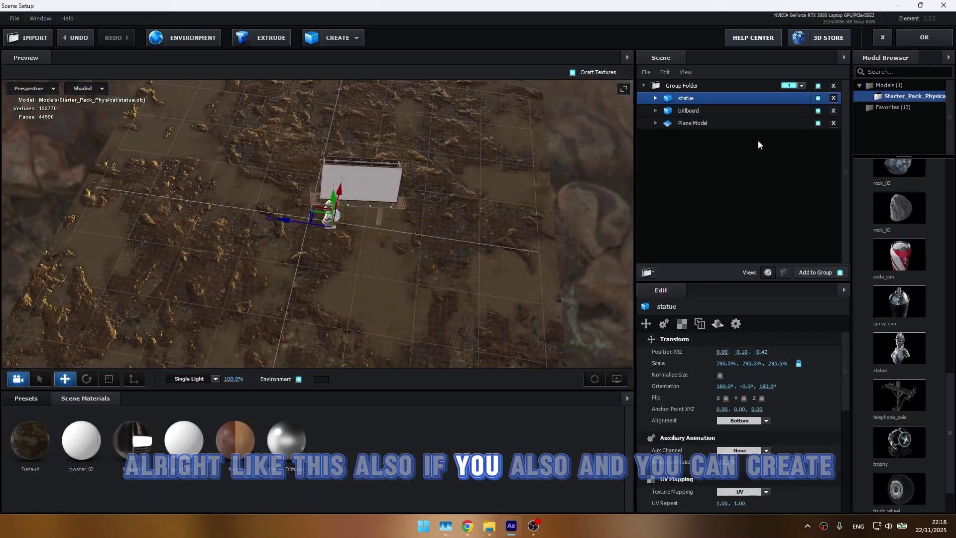
pyautogui.click(719, 121)
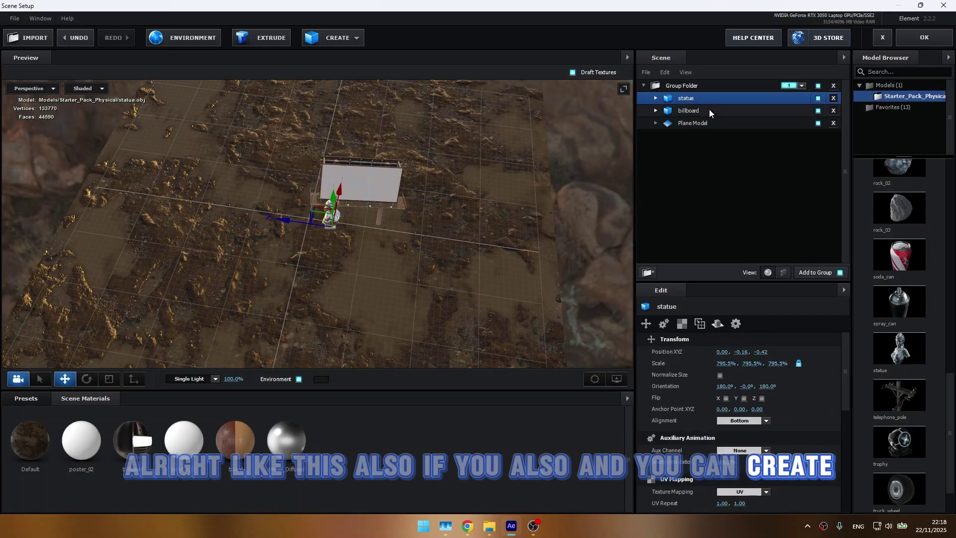
# Delete the old ground plane and create a new plane scaled to 853.5%.
pyautogui.click(833, 123)
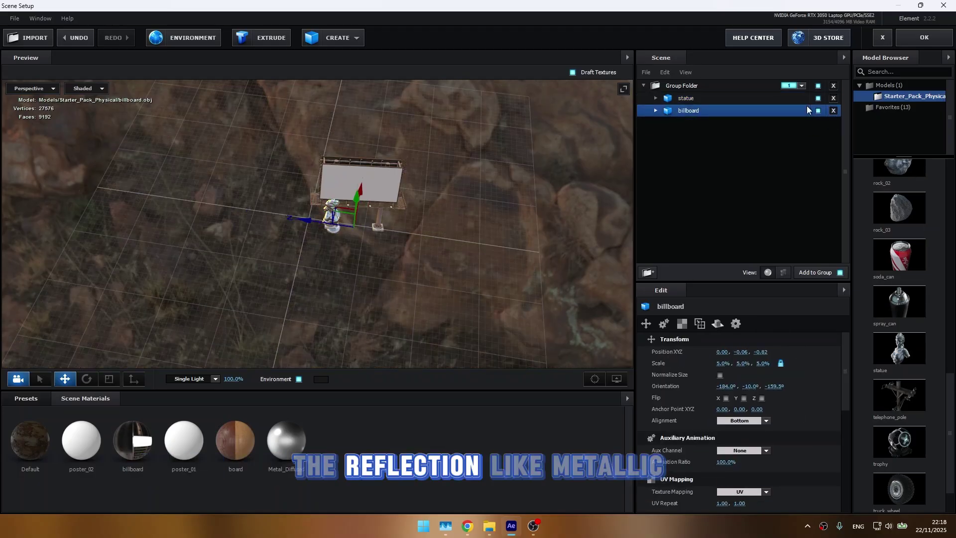
pyautogui.moveTo(602, 149); pyautogui.dragTo(469, 175)
pyautogui.click(339, 40)
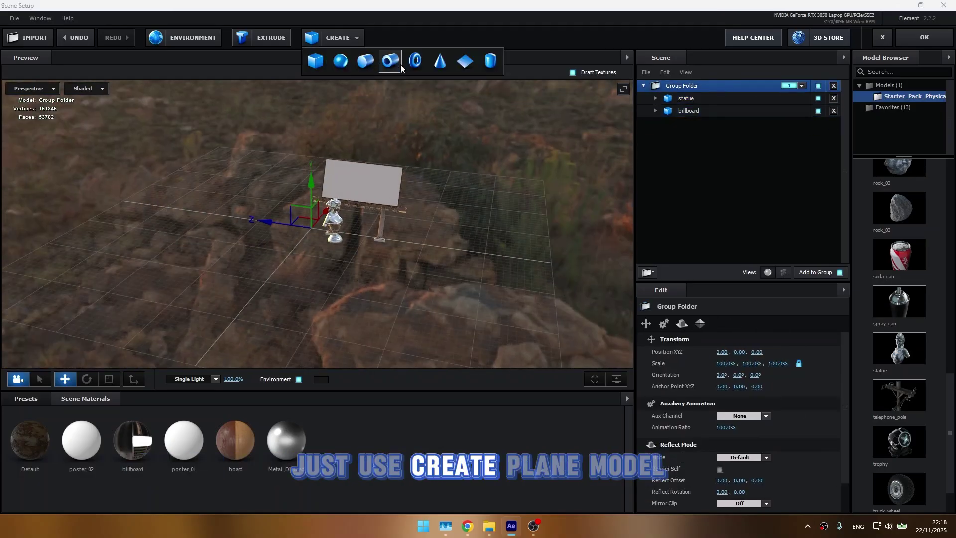
pyautogui.click(464, 63)
pyautogui.moveTo(725, 415); pyautogui.dragTo(651, 427)
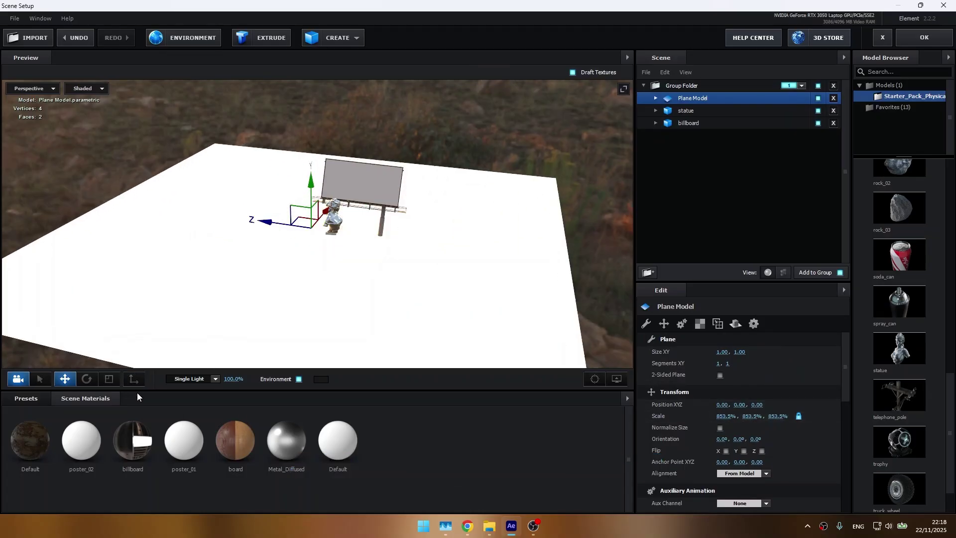
# Apply the Chrome physical material preset to the new plane.
pyautogui.moveTo(136, 392)
pyautogui.mouseDown()
pyautogui.moveTo(53, 332)
pyautogui.moveTo(36, 332)
pyautogui.mouseUp()
pyautogui.click(28, 311)
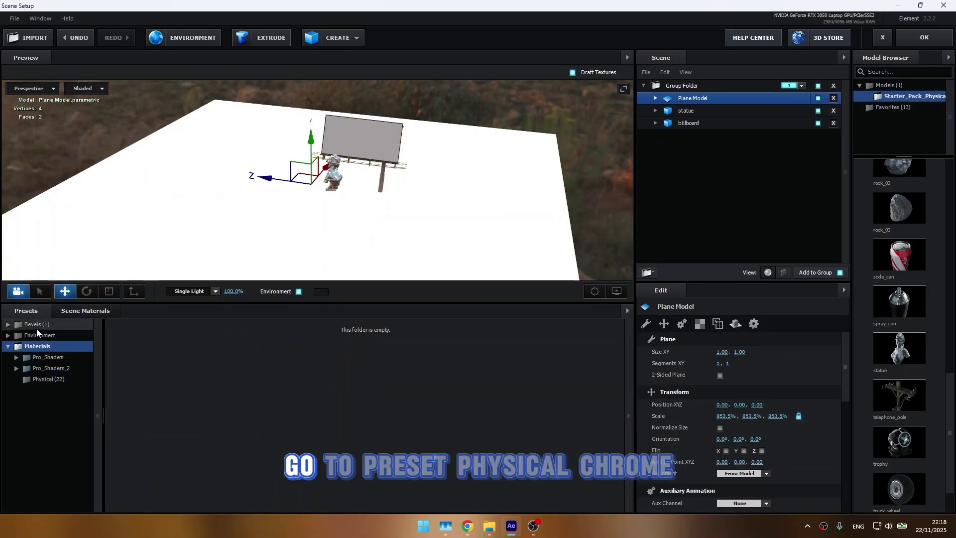
pyautogui.click(47, 378)
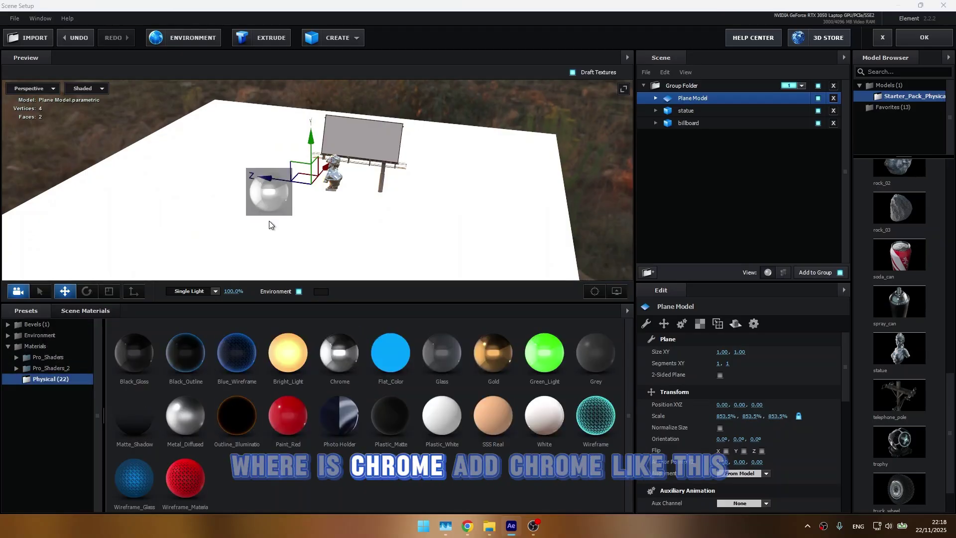
pyautogui.moveTo(269, 225); pyautogui.dragTo(428, 135)
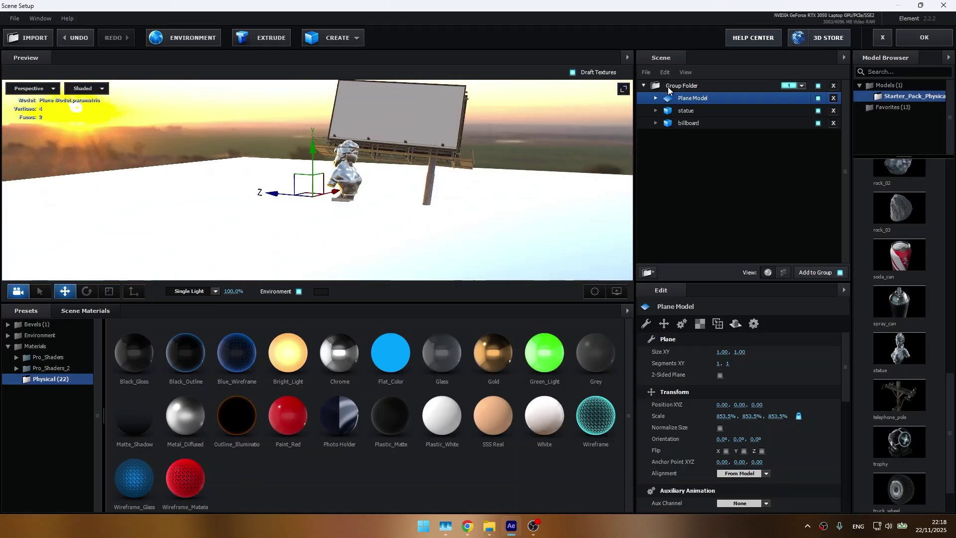
# Set the plane's Reflect Mode to Mirror Surface, then test white and Glass materials on it.
pyautogui.scroll(-3, 711, 432)
pyautogui.scroll(-5, 709, 429)
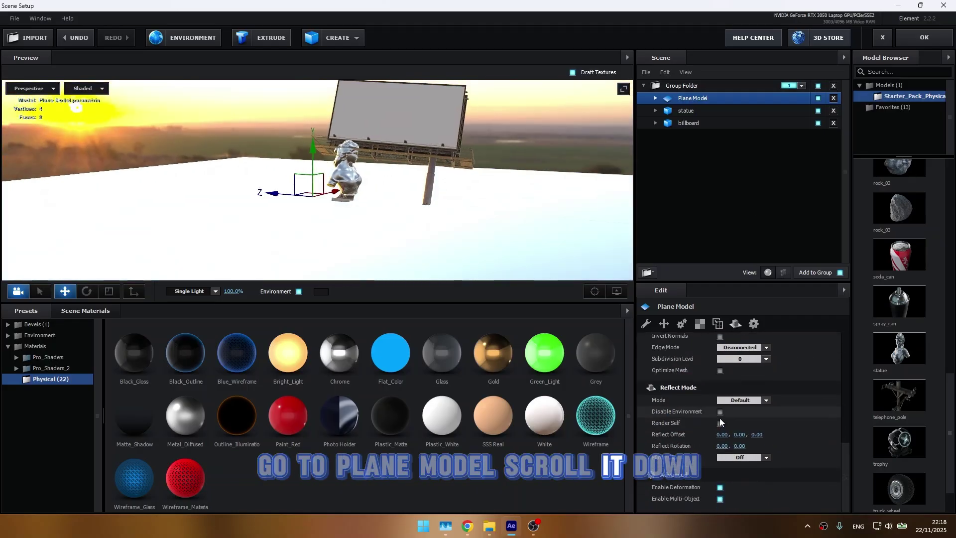
pyautogui.scroll(1, 719, 421)
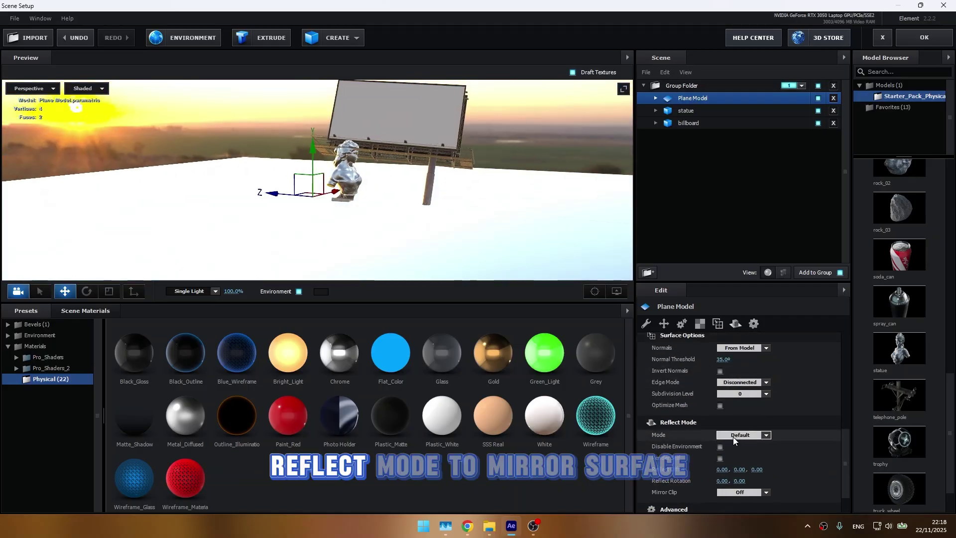
pyautogui.click(733, 436)
pyautogui.click(754, 459)
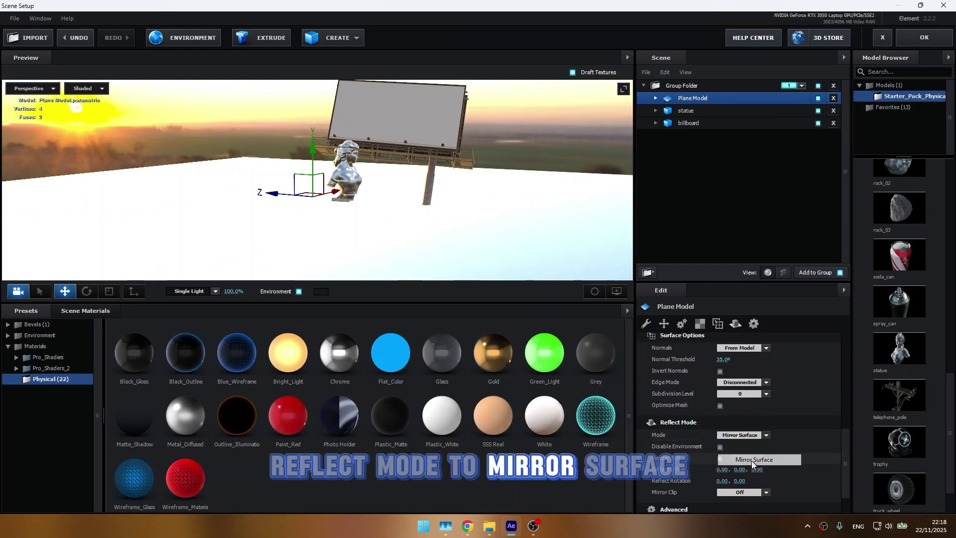
pyautogui.moveTo(423, 226)
pyautogui.mouseDown()
pyautogui.moveTo(429, 214)
pyautogui.moveTo(398, 225)
pyautogui.mouseUp()
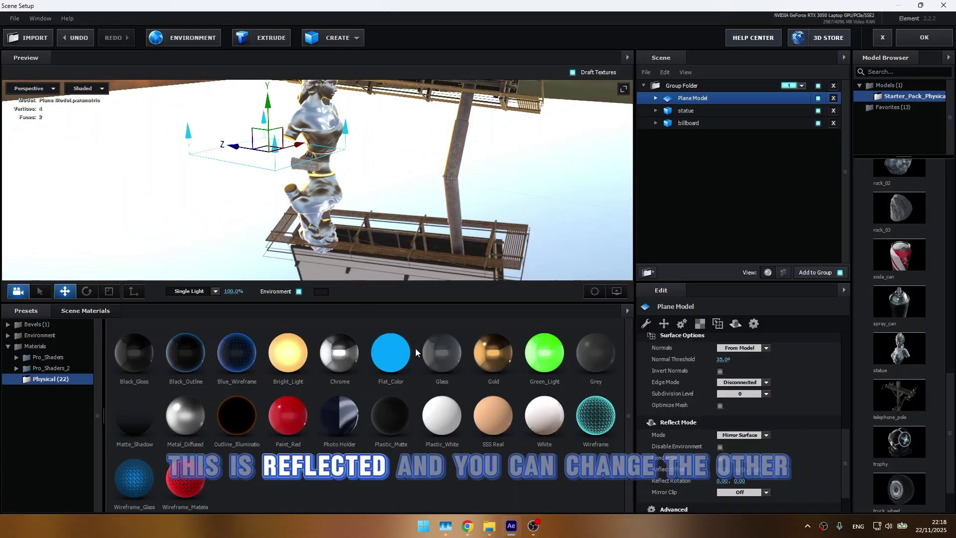
pyautogui.moveTo(544, 415); pyautogui.dragTo(143, 187)
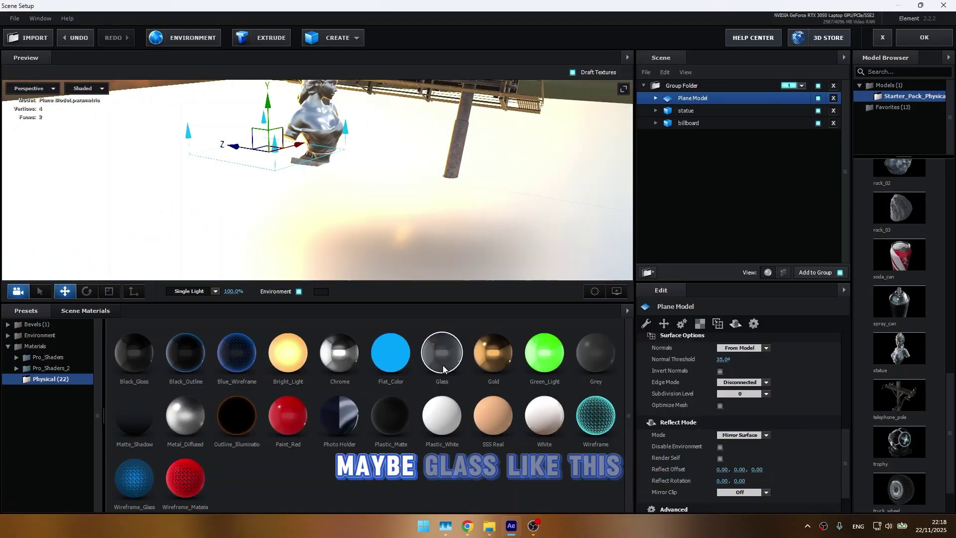
pyautogui.moveTo(444, 369)
pyautogui.mouseDown()
pyautogui.moveTo(390, 197)
pyautogui.moveTo(449, 246)
pyautogui.moveTo(431, 220)
pyautogui.moveTo(387, 214)
pyautogui.mouseUp()
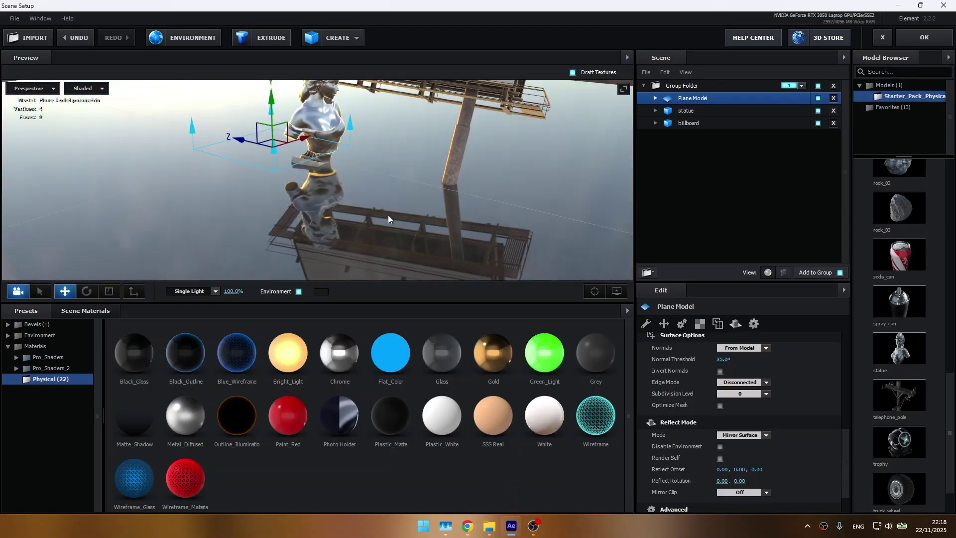
# Open the Pro_Shaders Metal presets and apply brushed_metal_dir to the ground plane.
pyautogui.click(60, 367)
pyautogui.click(56, 358)
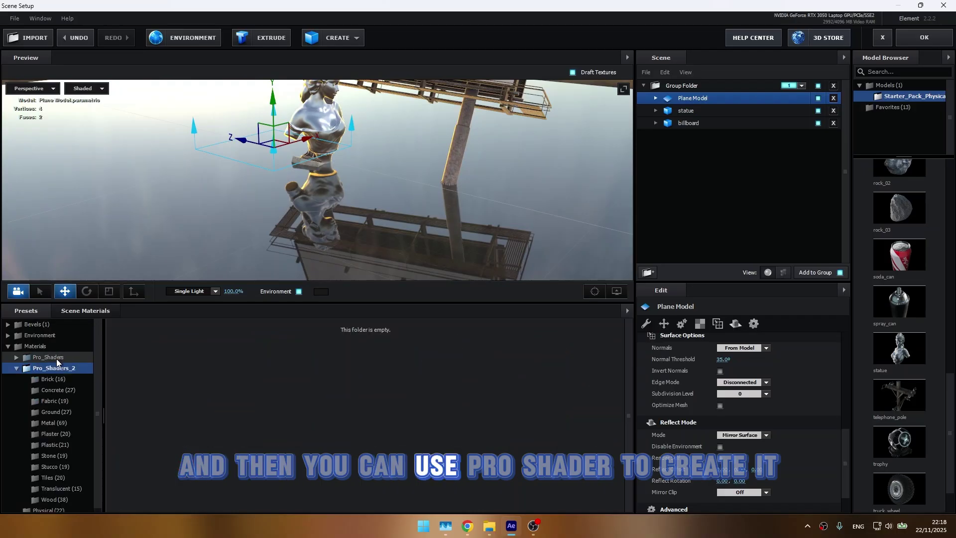
pyautogui.click(64, 401)
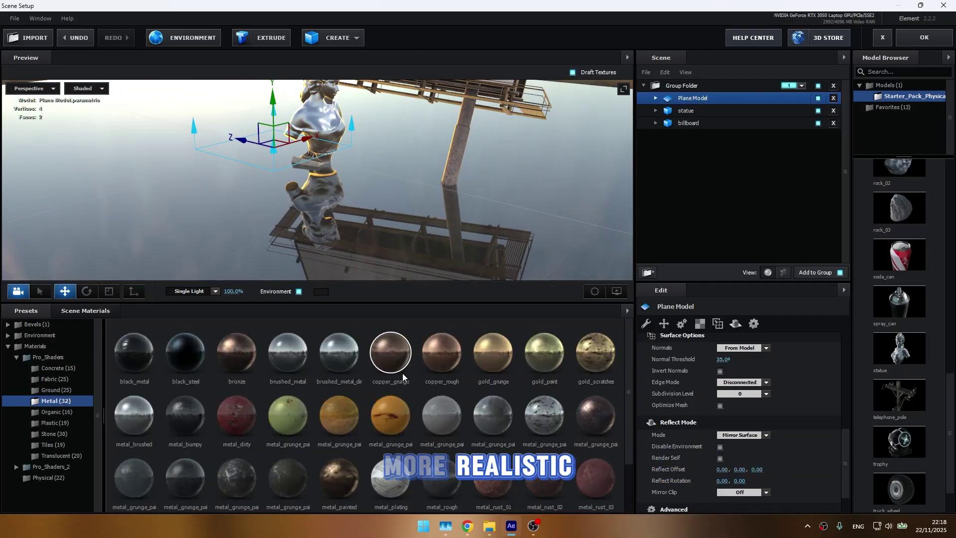
pyautogui.moveTo(340, 337)
pyautogui.mouseDown()
pyautogui.moveTo(204, 237)
pyautogui.moveTo(401, 217)
pyautogui.moveTo(500, 315)
pyautogui.mouseUp()
# Try gold-tinted and green grunge metals, then settle on a bright icy reflective metal.
pyautogui.moveTo(443, 234); pyautogui.dragTo(402, 207)
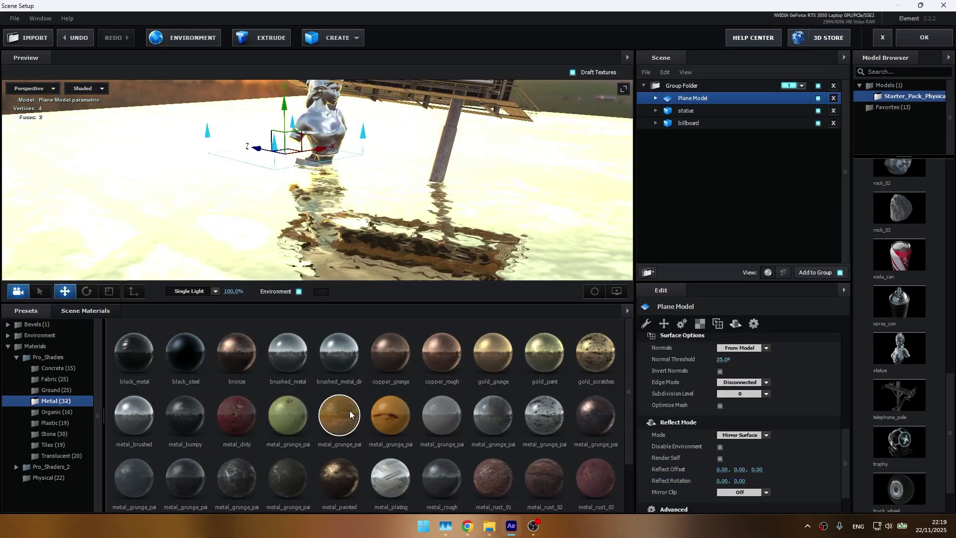
pyautogui.moveTo(333, 262)
pyautogui.mouseDown()
pyautogui.moveTo(333, 235)
pyautogui.moveTo(352, 235)
pyautogui.mouseUp()
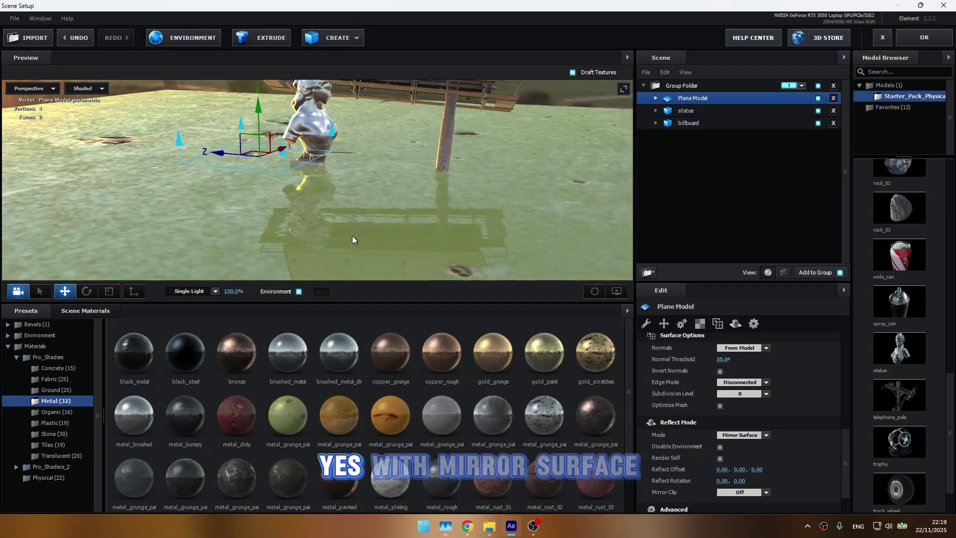
pyautogui.moveTo(438, 199); pyautogui.dragTo(423, 181)
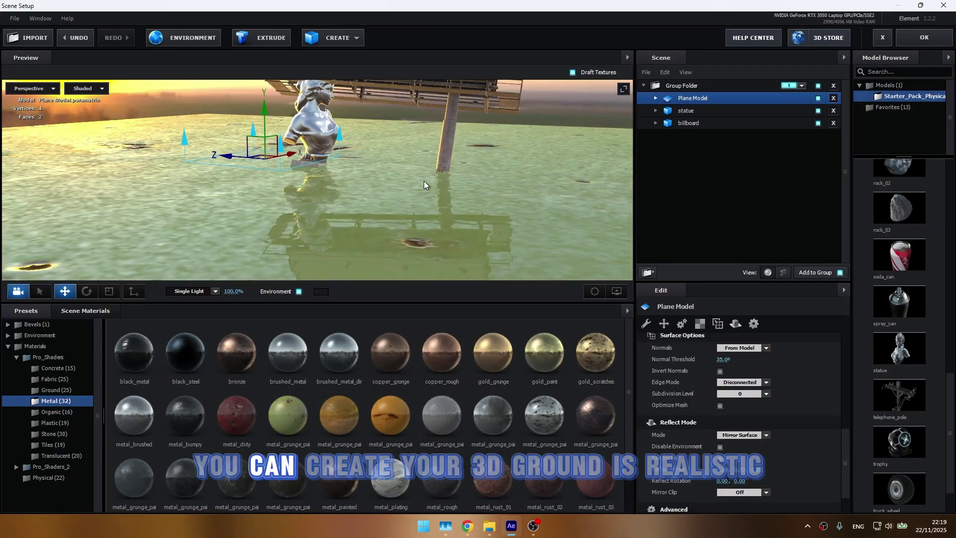
pyautogui.scroll(-3, 413, 163)
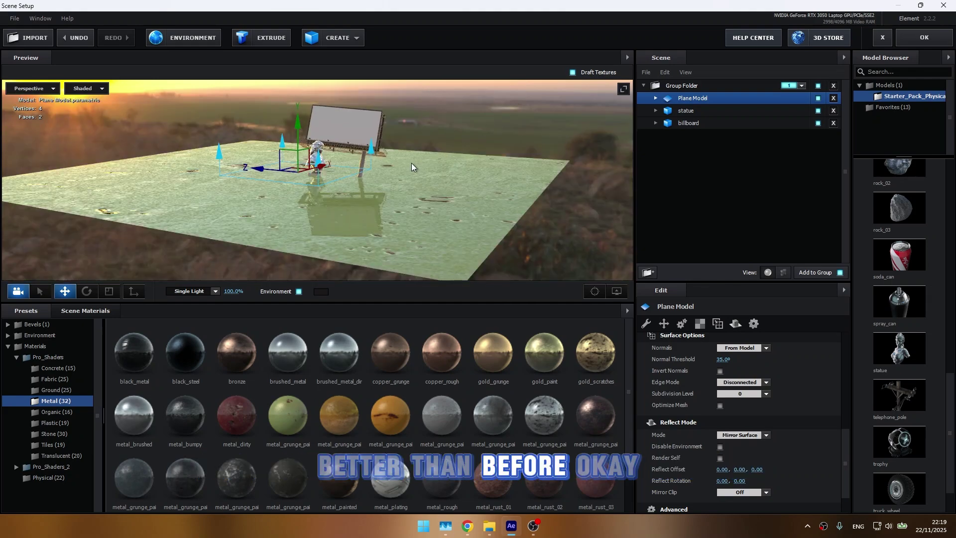
pyautogui.scroll(-2, 395, 422)
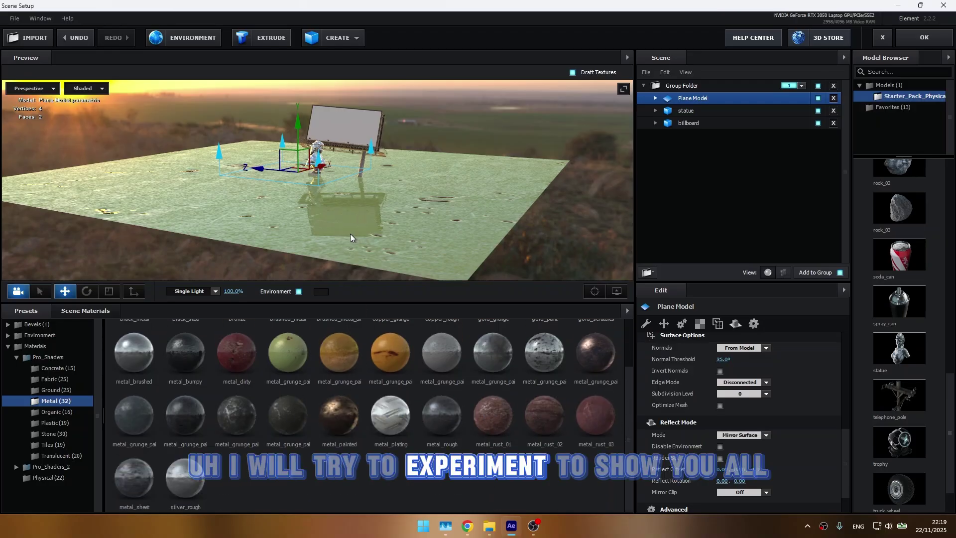
pyautogui.moveTo(350, 234); pyautogui.dragTo(414, 234)
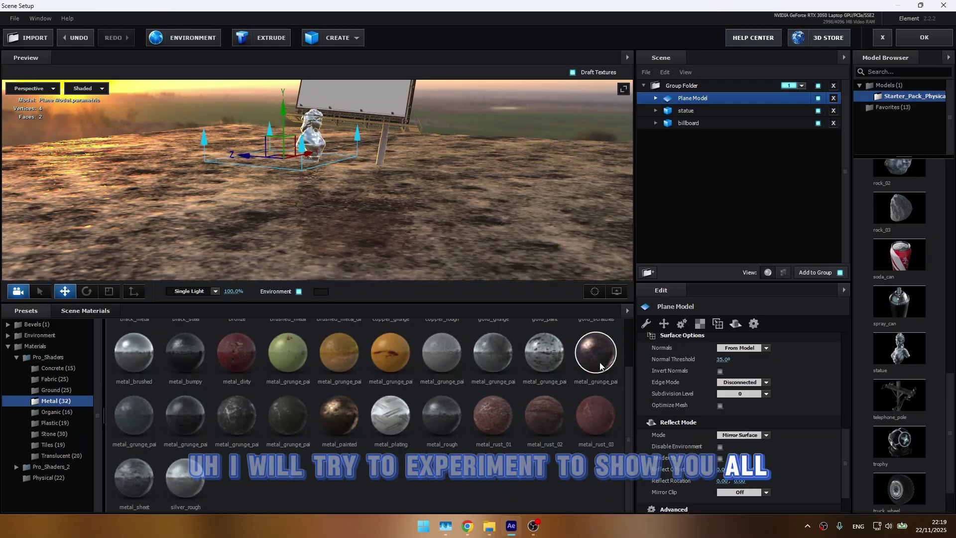
pyautogui.moveTo(125, 364); pyautogui.dragTo(200, 209)
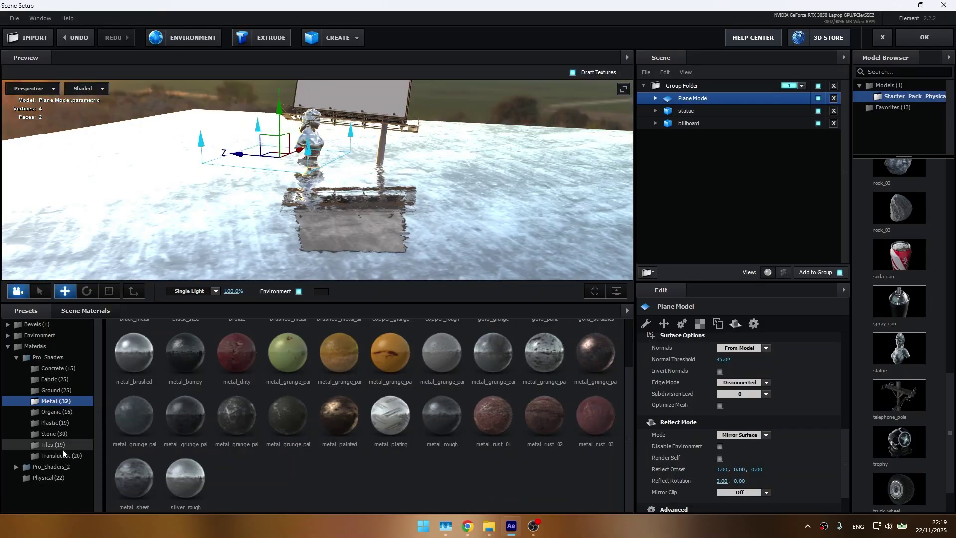
# Try a grey Pro_Shaders concrete, then apply a reflective Pro_Shaders_2 metal to the ground.
pyautogui.click(57, 369)
pyautogui.moveTo(308, 252); pyautogui.dragTo(335, 233)
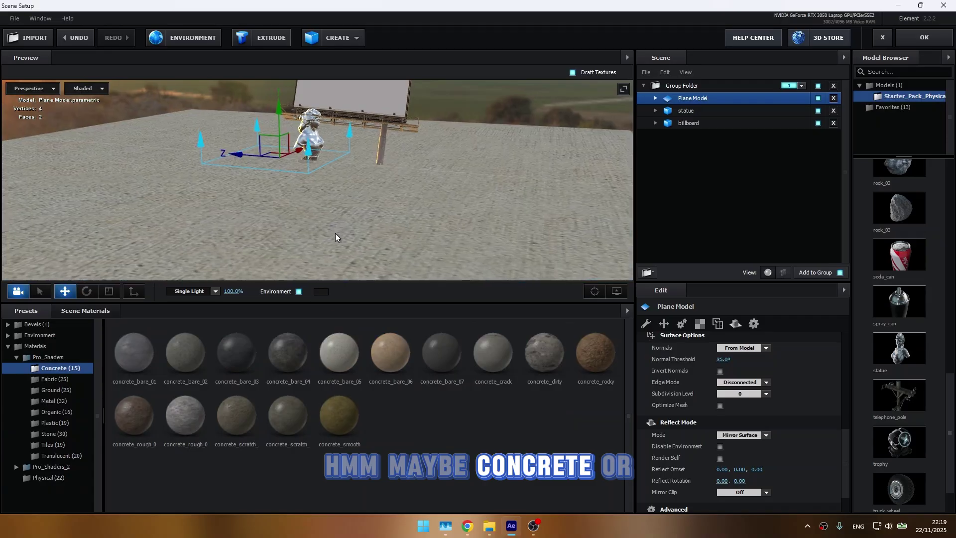
pyautogui.click(10, 468)
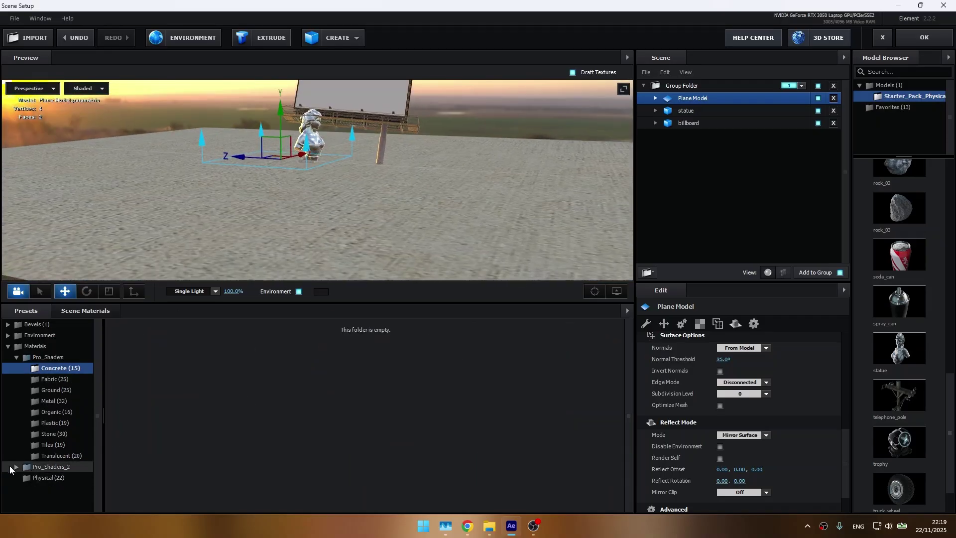
pyautogui.click(54, 423)
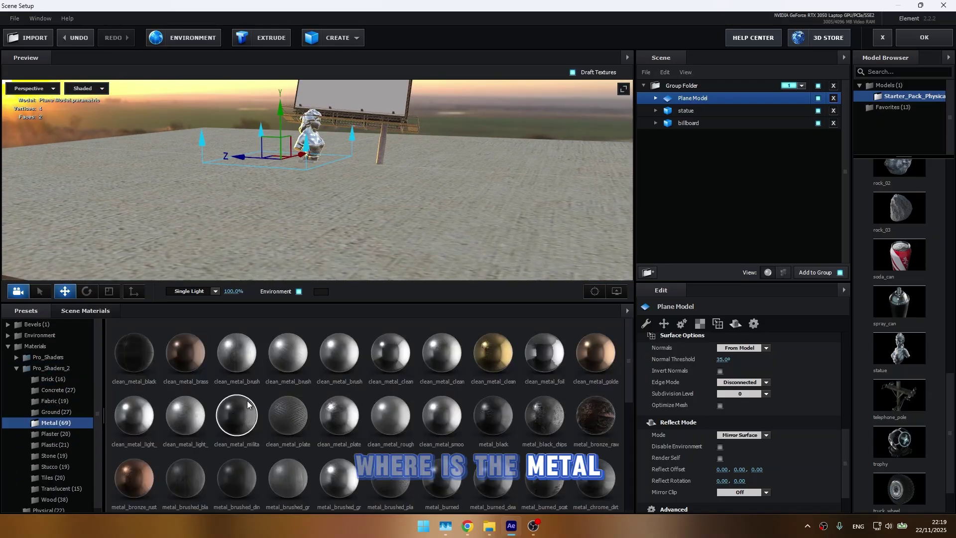
pyautogui.moveTo(451, 236)
pyautogui.mouseDown()
pyautogui.moveTo(381, 176)
pyautogui.moveTo(417, 287)
pyautogui.moveTo(384, 224)
pyautogui.mouseUp()
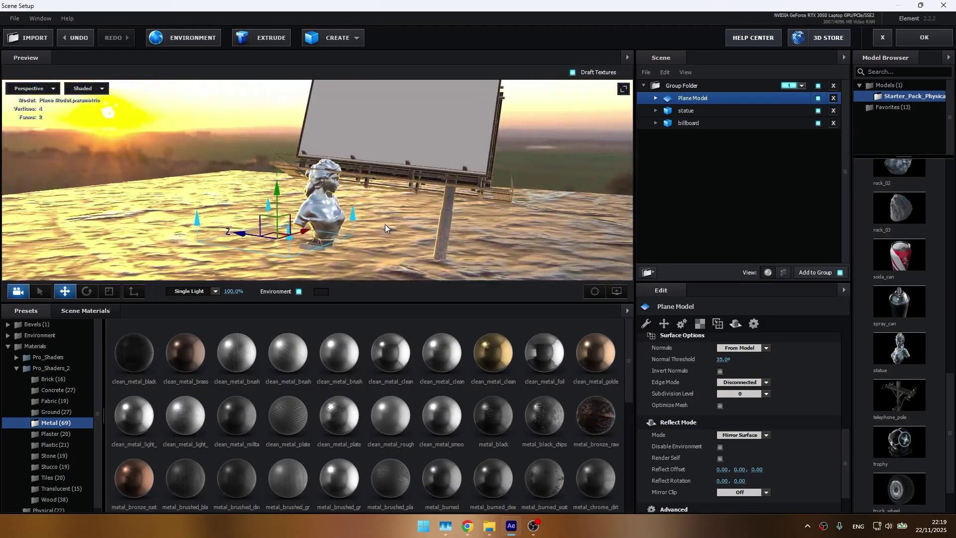
# Try another metal and a clean metal, then finish with metal_rugged on the floor.
pyautogui.moveTo(591, 354)
pyautogui.mouseDown()
pyautogui.moveTo(507, 261)
pyautogui.moveTo(357, 202)
pyautogui.mouseUp()
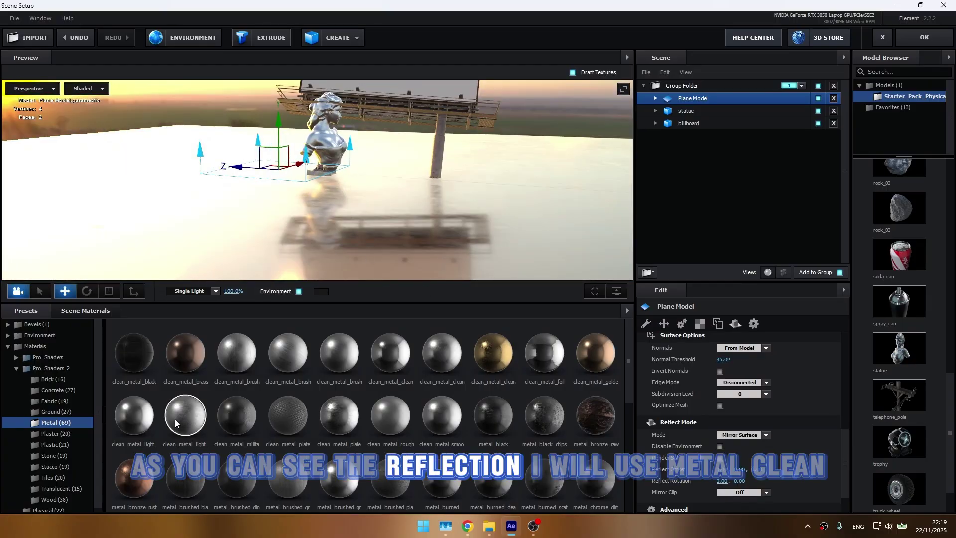
pyautogui.moveTo(396, 342)
pyautogui.mouseDown()
pyautogui.moveTo(375, 256)
pyautogui.moveTo(411, 259)
pyautogui.moveTo(352, 146)
pyautogui.mouseUp()
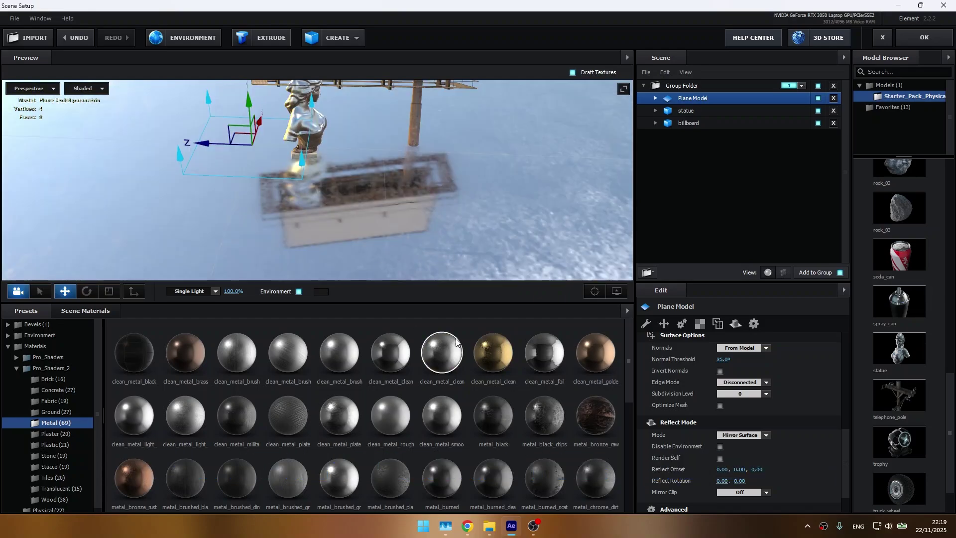
pyautogui.scroll(-3, 448, 398)
pyautogui.moveTo(406, 367)
pyautogui.mouseDown()
pyautogui.moveTo(366, 222)
pyautogui.moveTo(369, 196)
pyautogui.mouseUp()
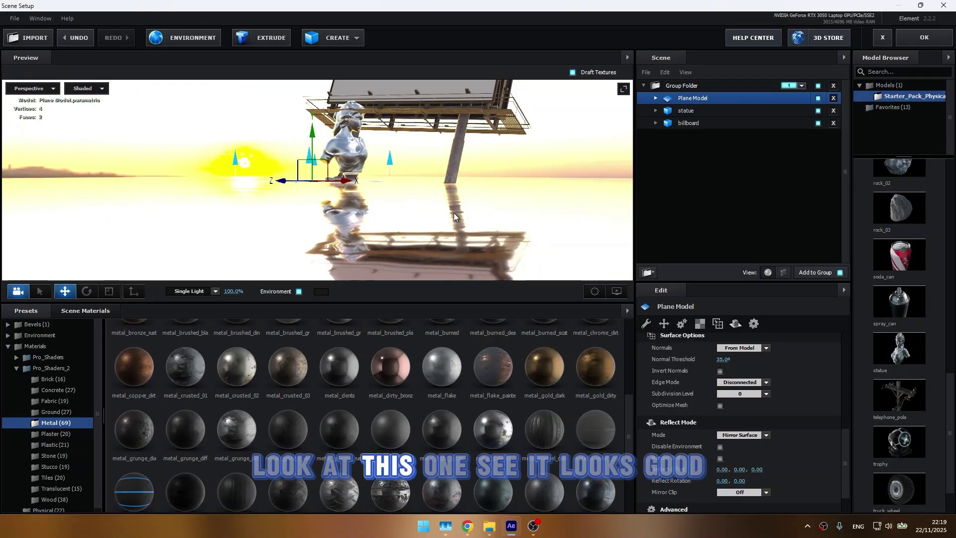
pyautogui.moveTo(453, 213); pyautogui.dragTo(420, 229)
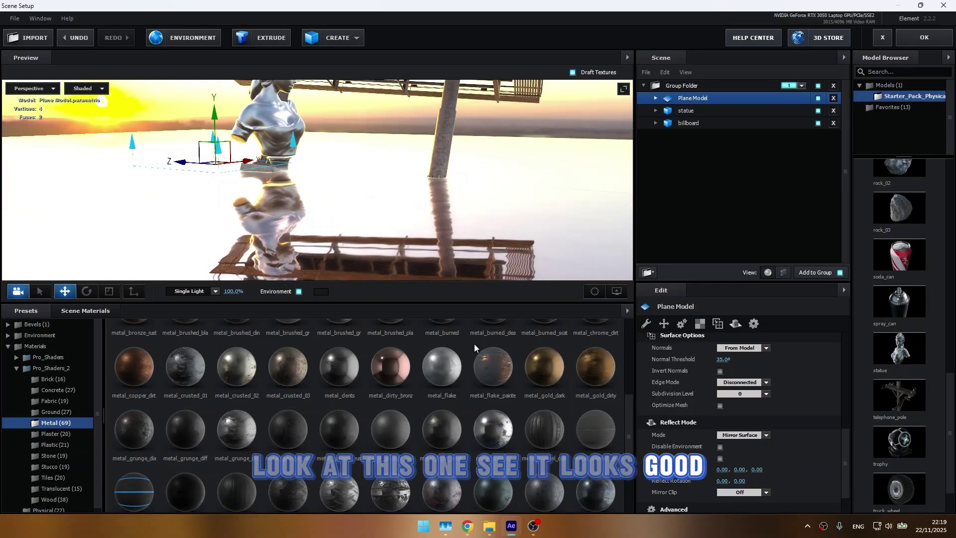
pyautogui.scroll(-1, 463, 394)
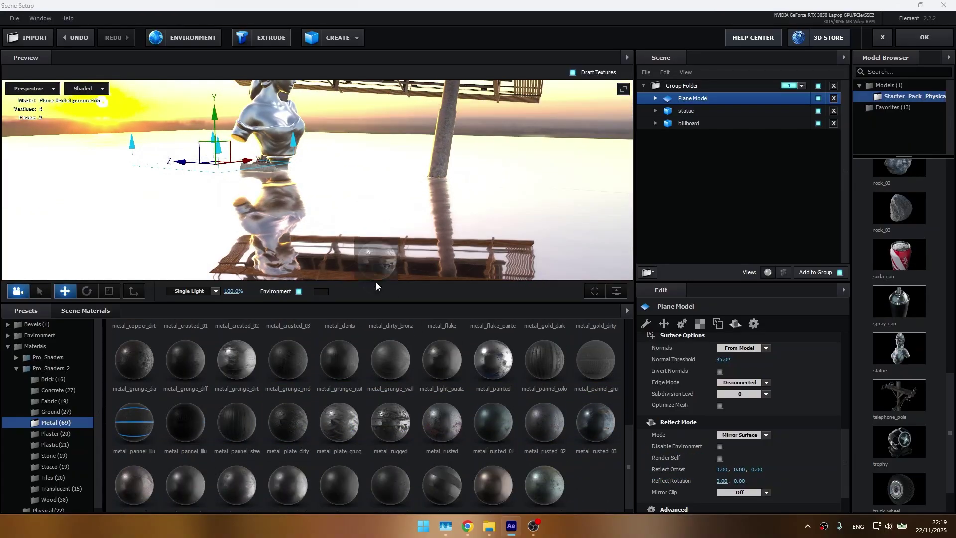
pyautogui.moveTo(410, 429)
pyautogui.mouseDown()
pyautogui.moveTo(369, 228)
pyautogui.moveTo(408, 258)
pyautogui.mouseUp()
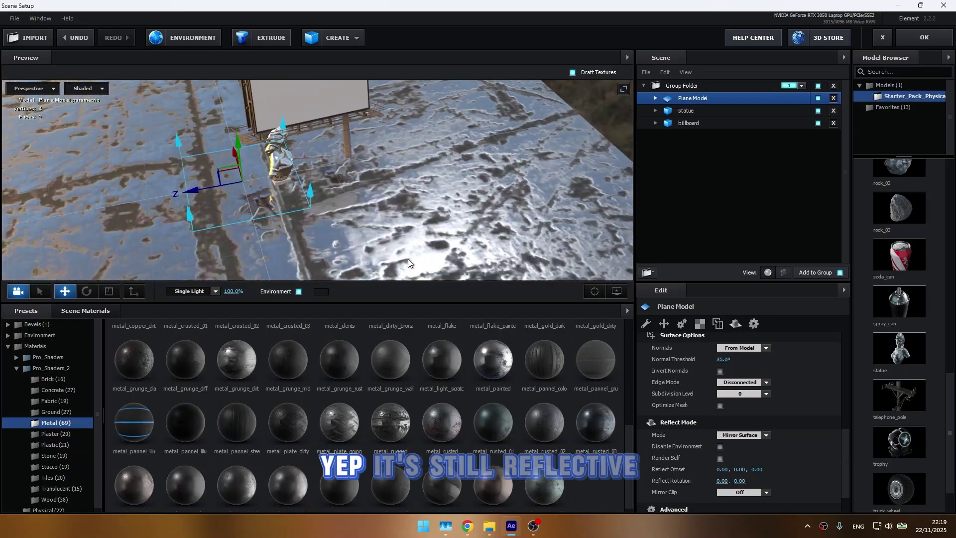
pyautogui.moveTo(348, 140)
pyautogui.mouseDown()
pyautogui.moveTo(419, 164)
pyautogui.moveTo(360, 123)
pyautogui.moveTo(355, 267)
pyautogui.moveTo(372, 199)
pyautogui.mouseUp()
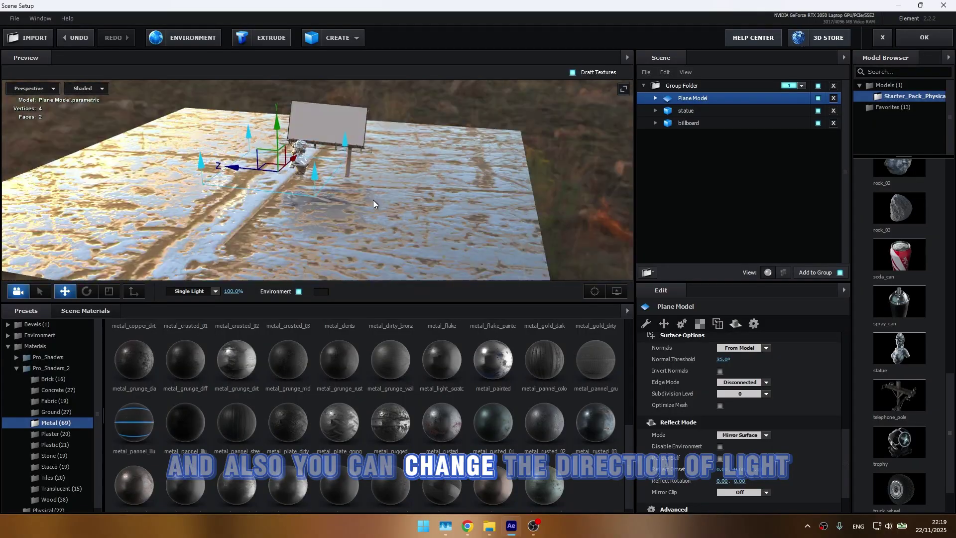
# Rotate the sunset environment map by setting its horizontal UV offset to -0.98.
pyautogui.moveTo(446, 208); pyautogui.dragTo(327, 139)
pyautogui.click(200, 43)
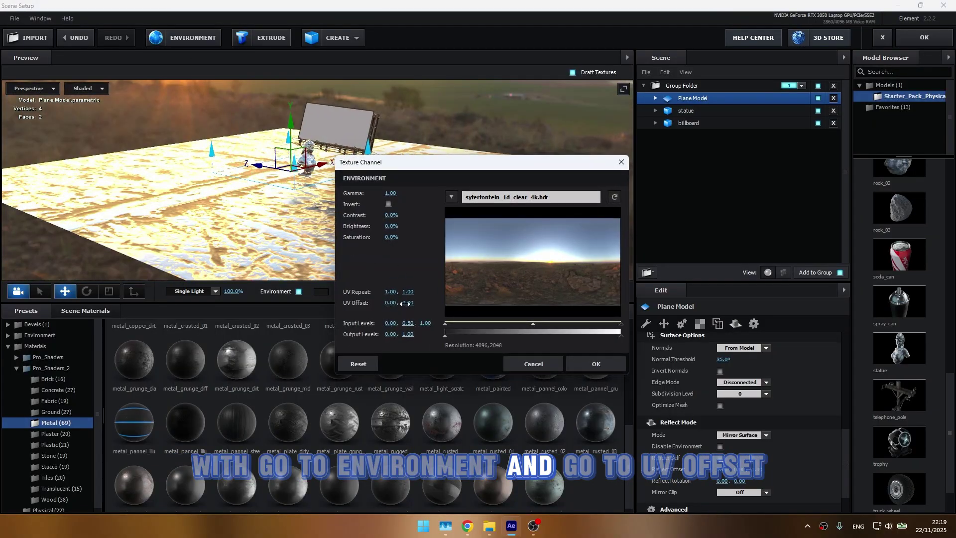
pyautogui.moveTo(392, 292); pyautogui.dragTo(331, 295)
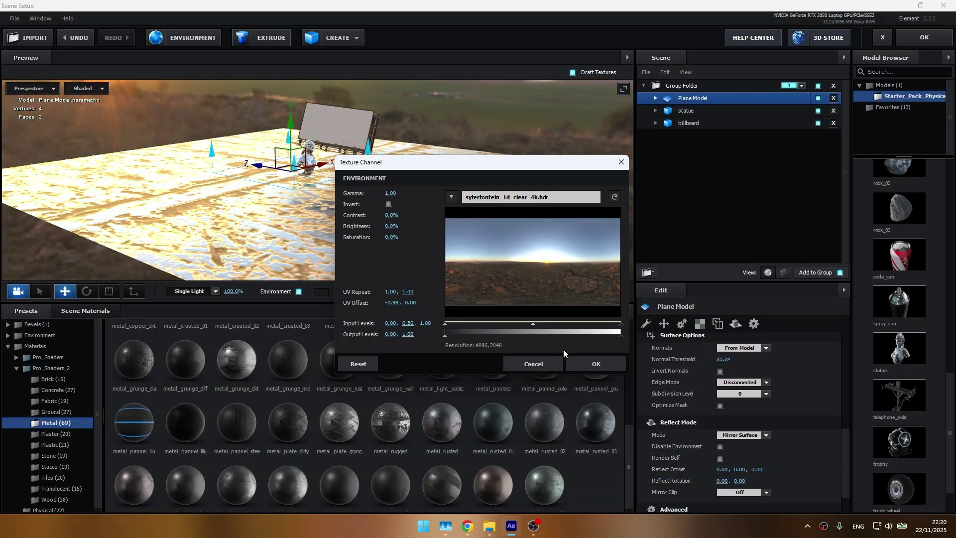
pyautogui.click(600, 362)
pyautogui.moveTo(369, 197); pyautogui.dragTo(386, 169)
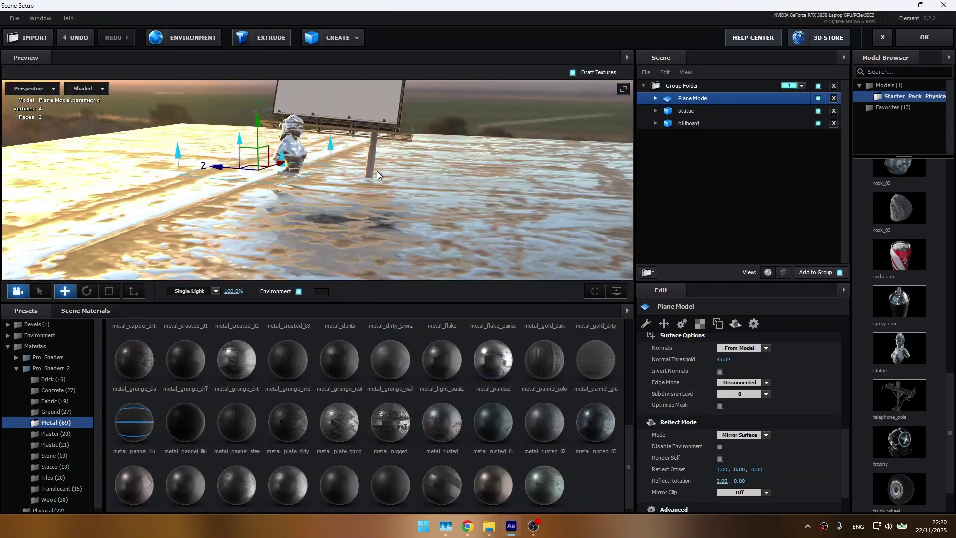